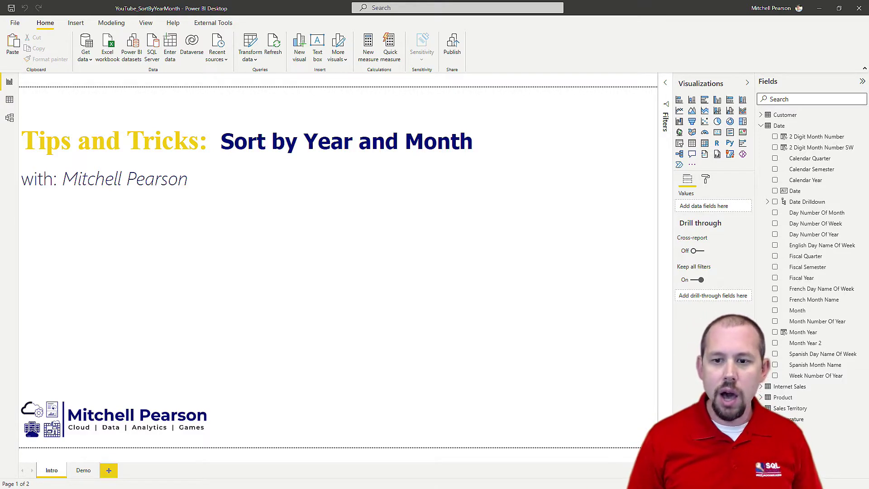
Look through the columns available for sorting the Month field of the Date table, and open the Demo page.
{"action": "left_click", "coordinate": [798, 311]}
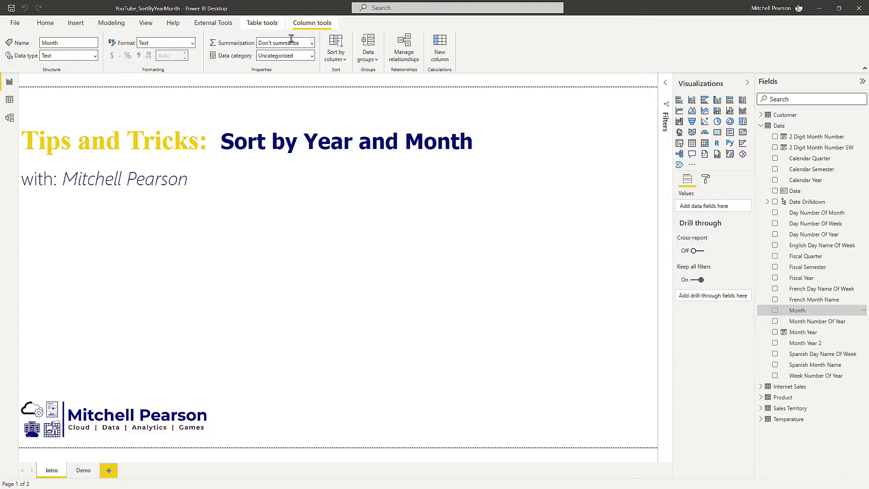
{"action": "left_click", "coordinate": [339, 60]}
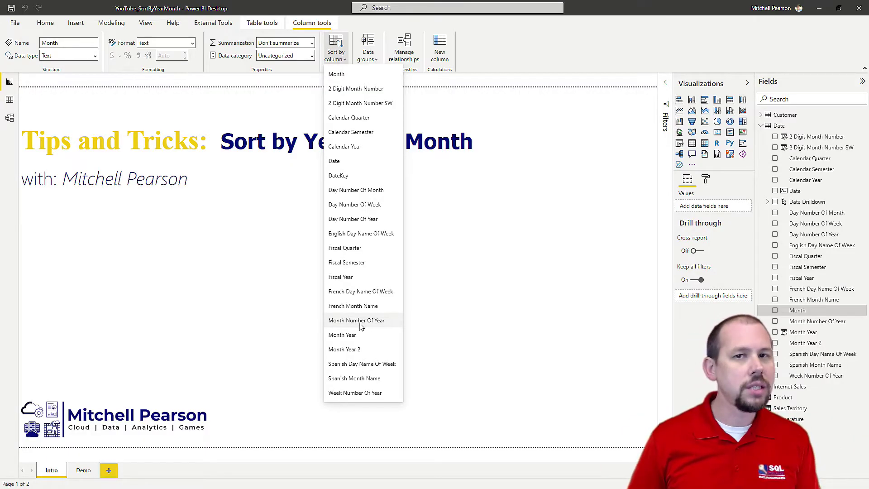
{"action": "left_click", "coordinate": [84, 472]}
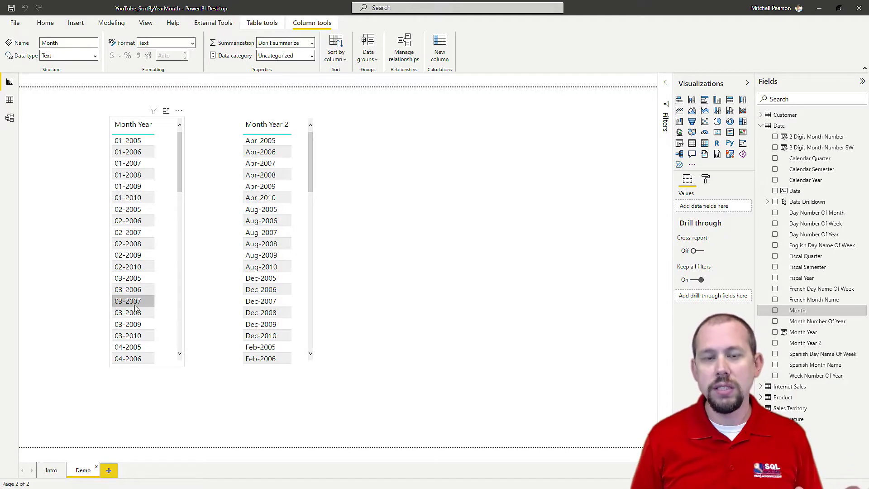
Sort the Month Year column of the Date table by Calendar Year.
{"action": "left_click", "coordinate": [805, 332]}
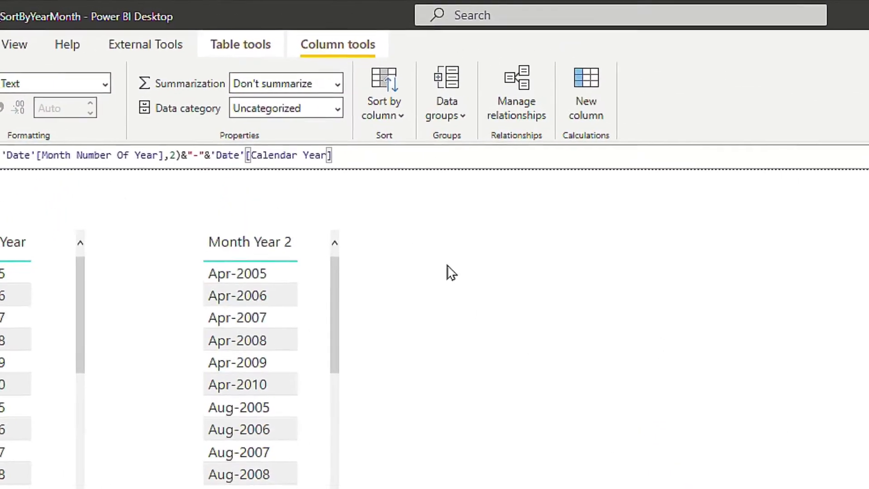
{"action": "left_click", "coordinate": [392, 122]}
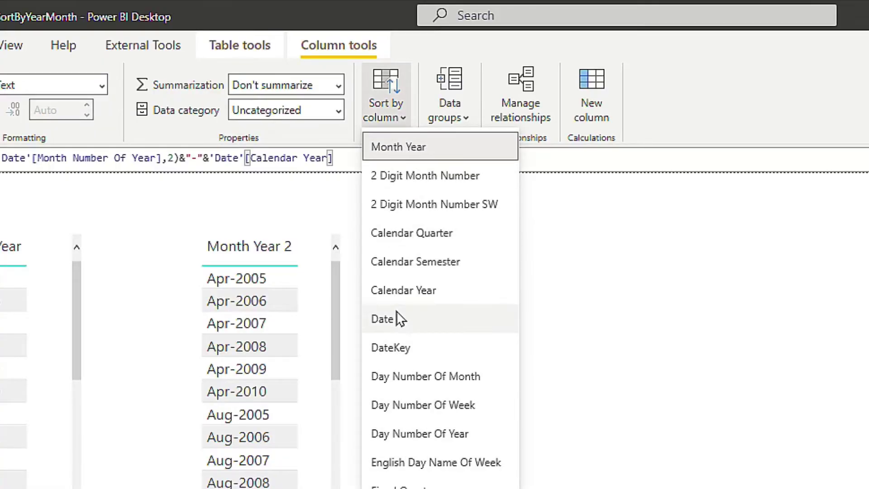
{"action": "left_click", "coordinate": [402, 298]}
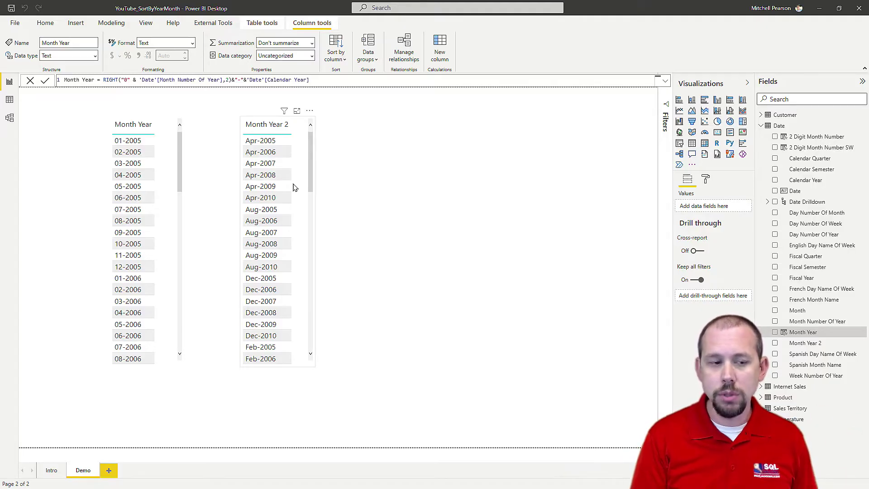
Duplicate the Month Year 2 table visual and place the copy beside the original.
{"action": "left_click", "coordinate": [371, 181]}
{"action": "left_click", "coordinate": [299, 187]}
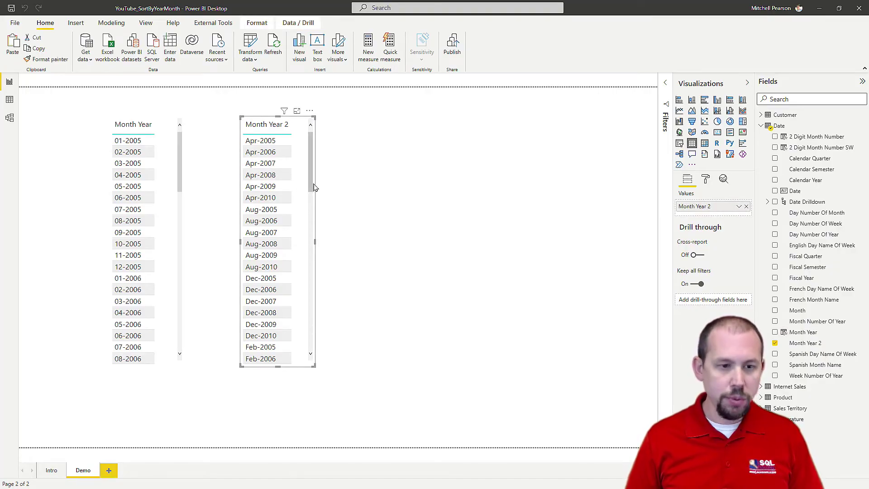
{"action": "key", "text": "ctrl+c"}
{"action": "key", "text": "ctrl+v"}
{"action": "left_click_drag", "start_coordinate": [333, 212], "coordinate": [425, 200]}
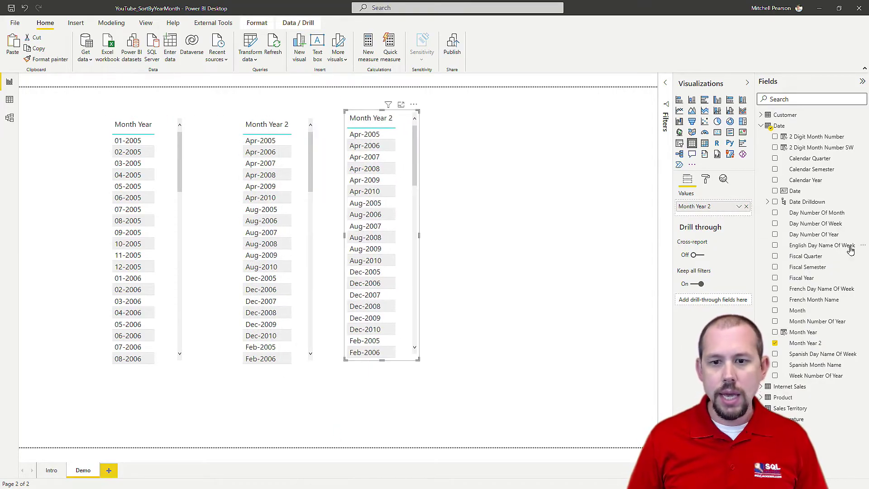
Replace the copied visual's Month Year 2 field with Month to check its order, and delete the copy.
{"action": "left_click", "coordinate": [747, 207]}
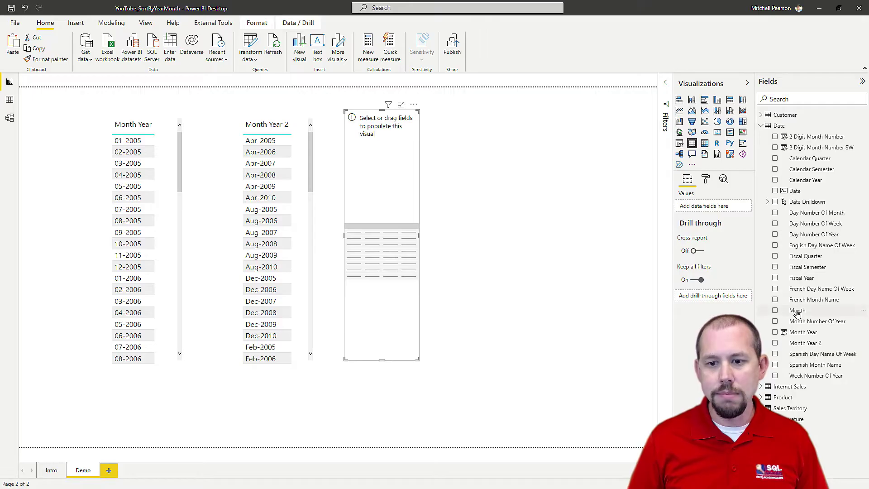
{"action": "left_click_drag", "start_coordinate": [798, 312], "coordinate": [387, 248]}
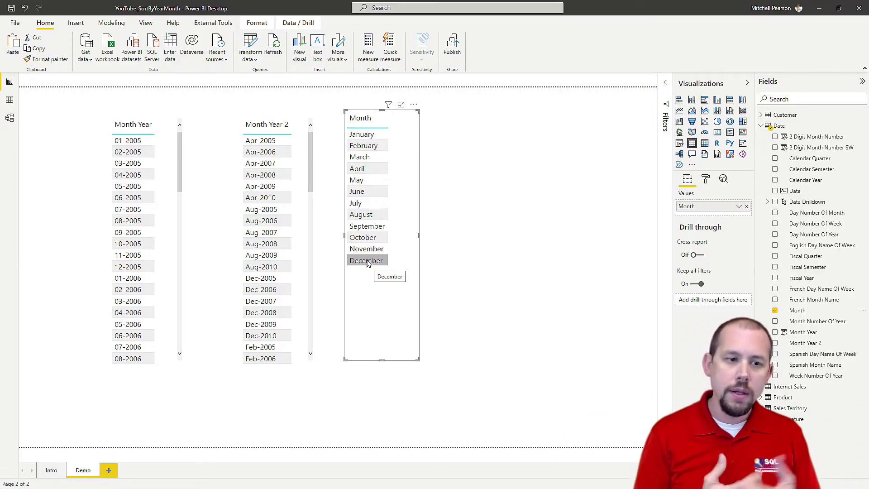
{"action": "key", "text": "Delete"}
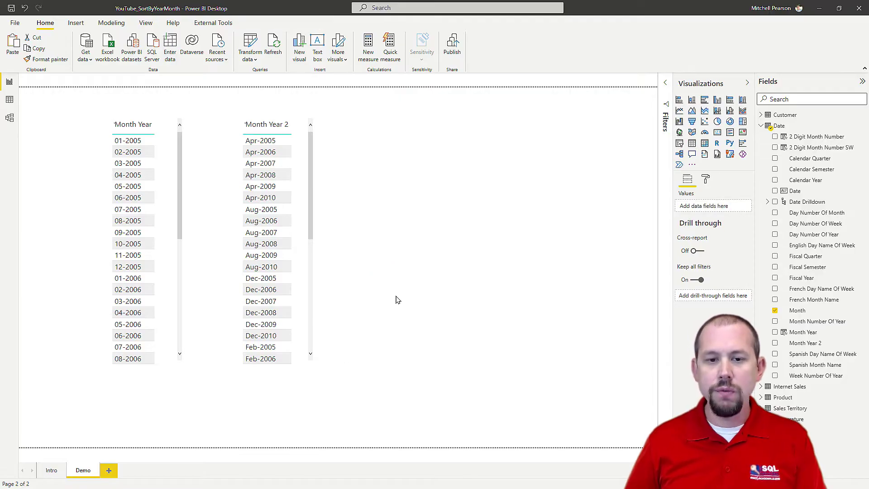
Try sorting the Month Year 2 column by Calendar Year.
{"action": "left_click", "coordinate": [298, 285]}
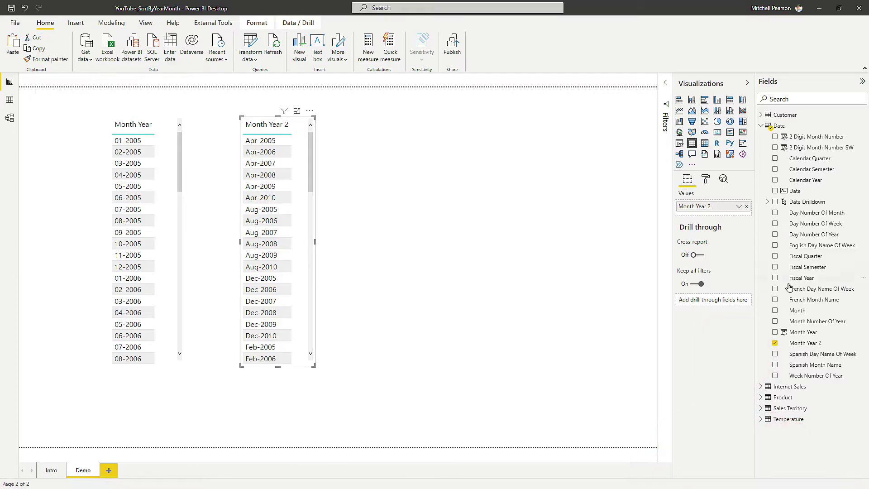
{"action": "left_click", "coordinate": [814, 348]}
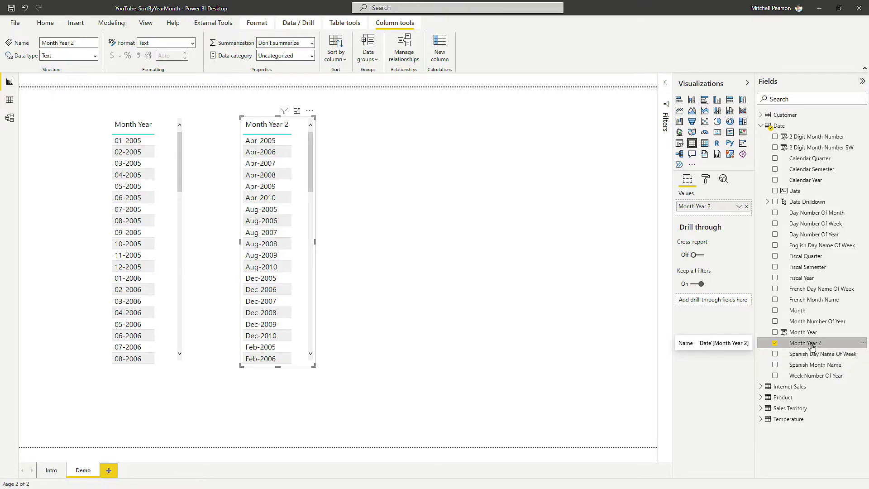
{"action": "left_click", "coordinate": [337, 59]}
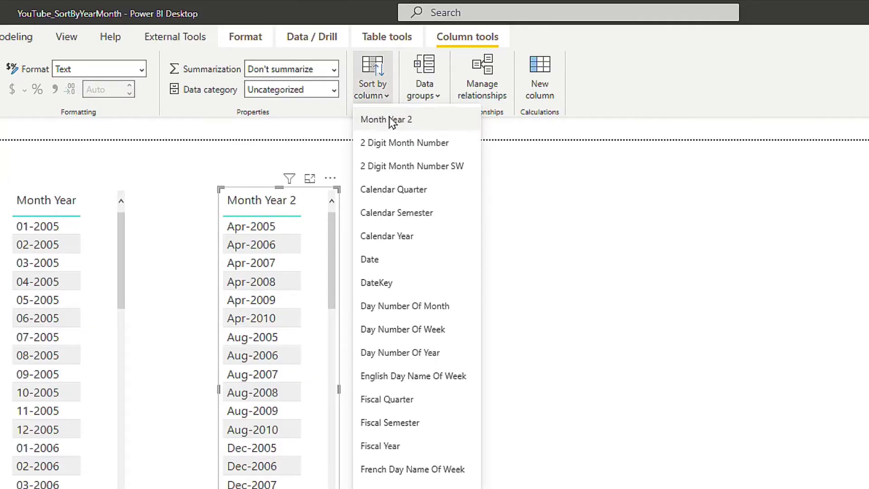
{"action": "left_click", "coordinate": [426, 239]}
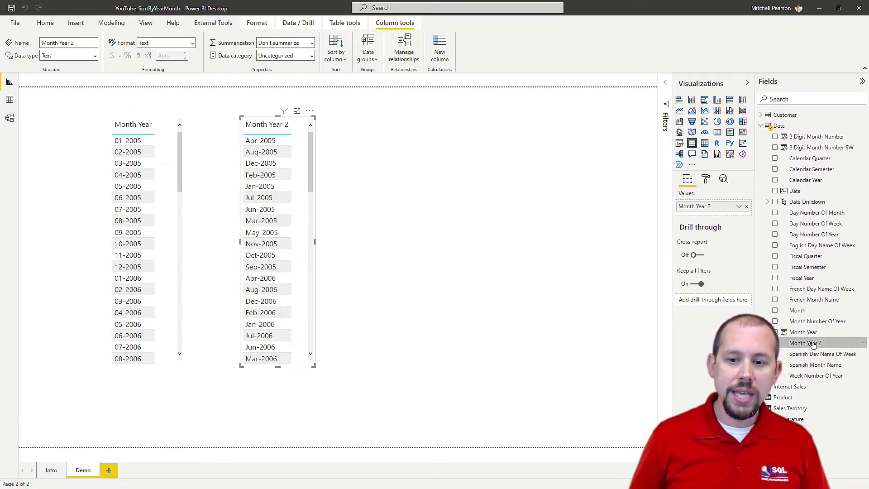
Sort the Month Year 2 column by Month Number Of Year and check the selected sort column.
{"action": "left_click", "coordinate": [335, 56]}
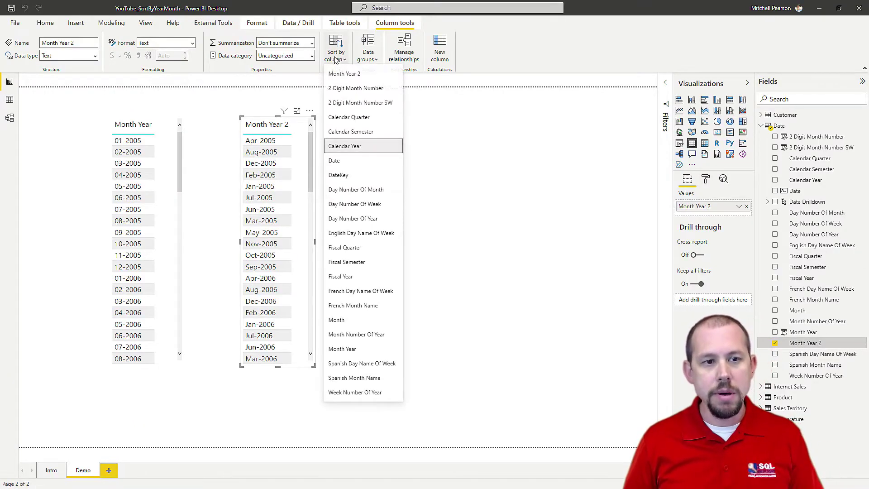
{"action": "left_click", "coordinate": [360, 336]}
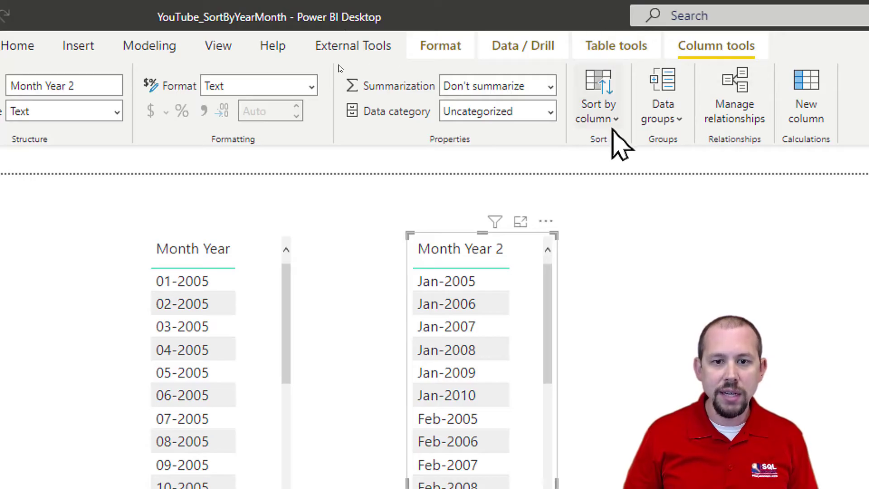
{"action": "left_click", "coordinate": [604, 123]}
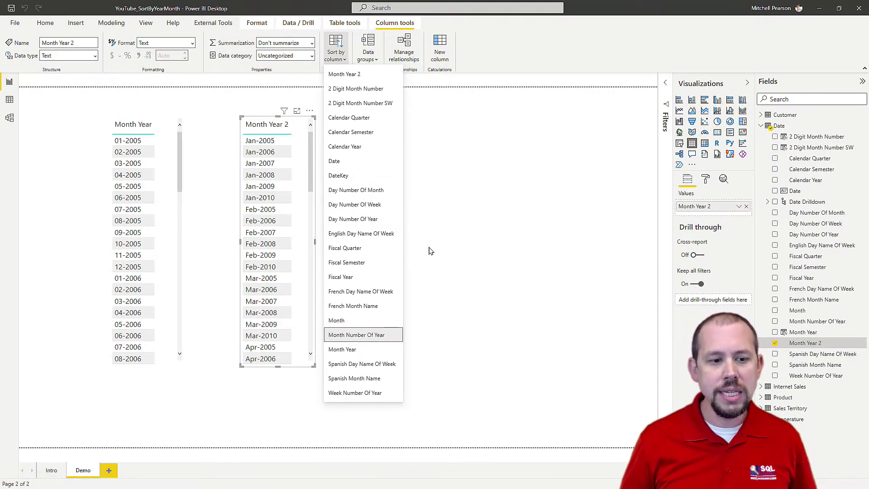
{"action": "left_click", "coordinate": [429, 251]}
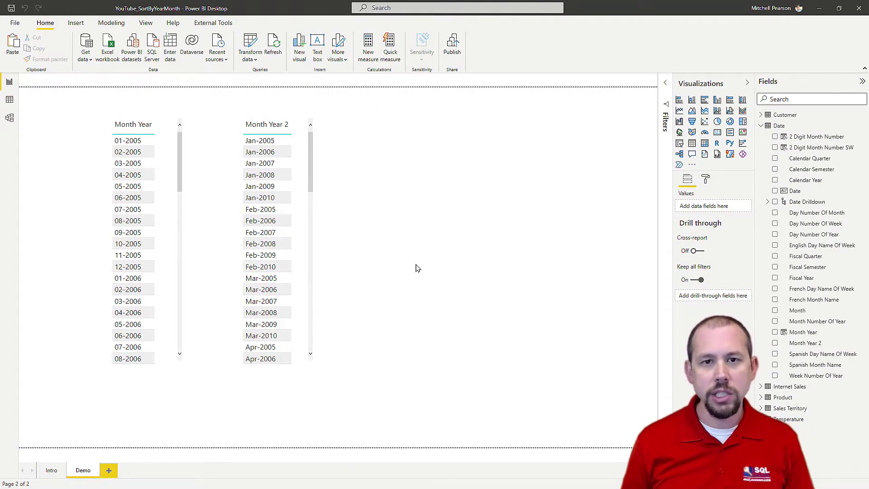
Show the Date table's data and start a new calculated column named Month Year Sort.
{"action": "left_click", "coordinate": [9, 99]}
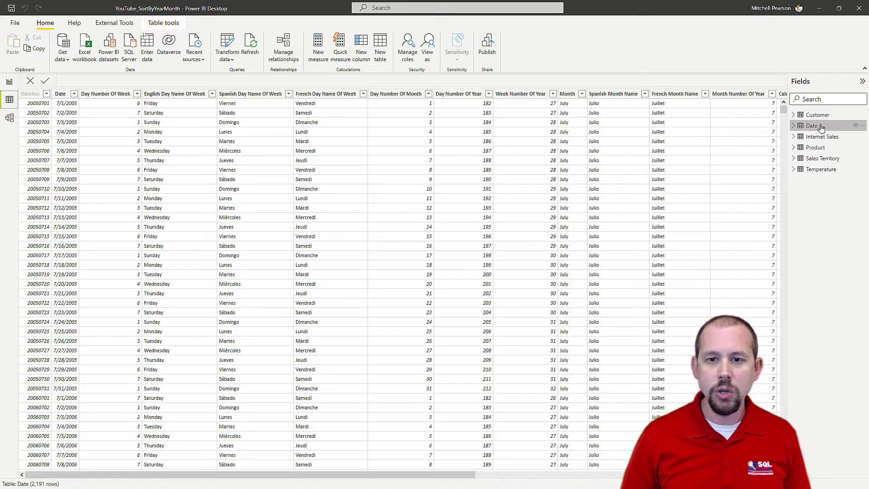
{"action": "left_click_drag", "start_coordinate": [428, 474], "coordinate": [733, 475]}
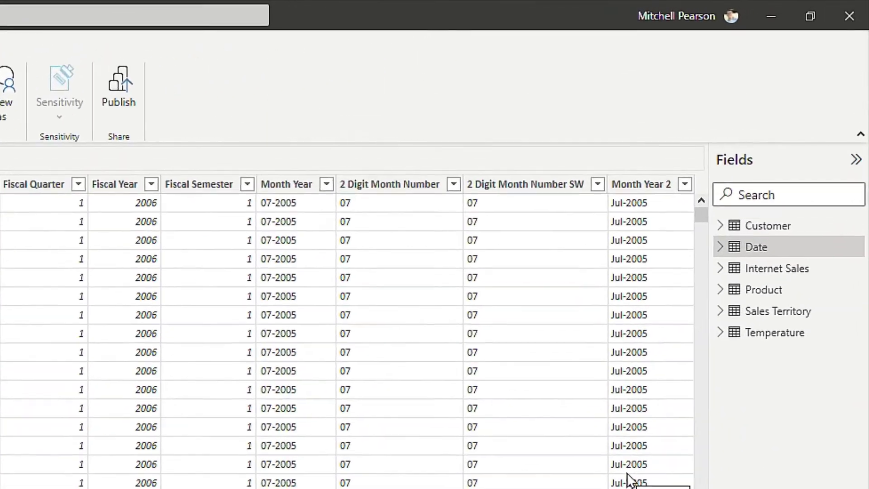
{"action": "right_click", "coordinate": [761, 252]}
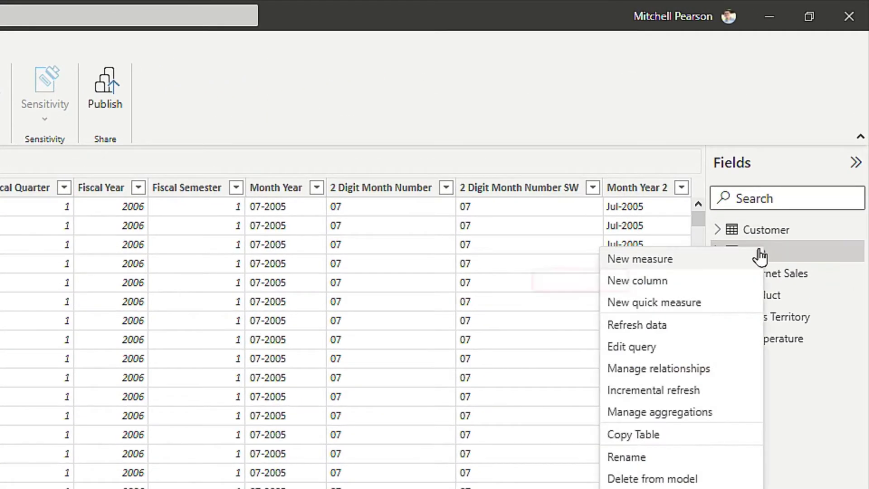
{"action": "left_click", "coordinate": [665, 282]}
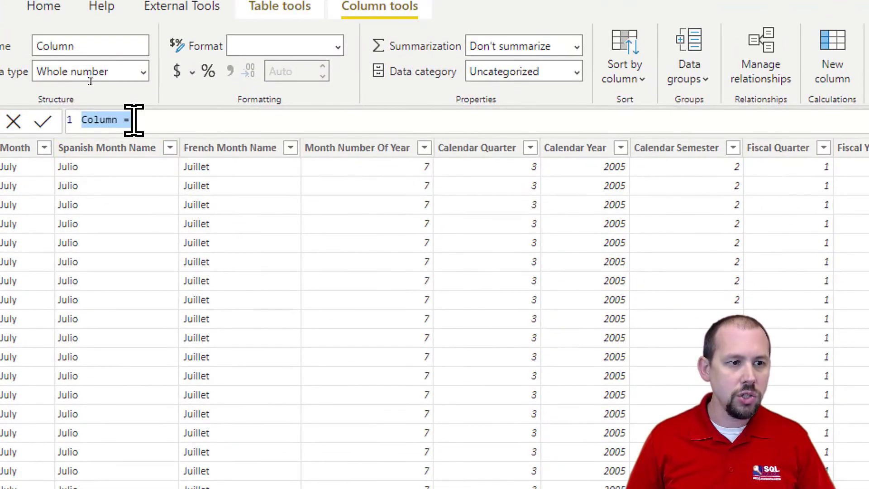
{"action": "left_click", "coordinate": [101, 84]}
{"action": "key", "text": "ctrl+a"}
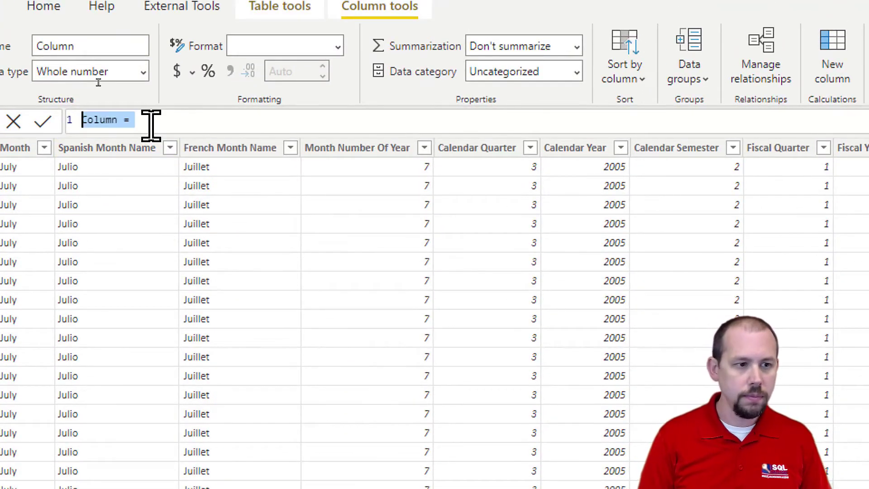
{"action": "type", "text": "Month Year Sort "}
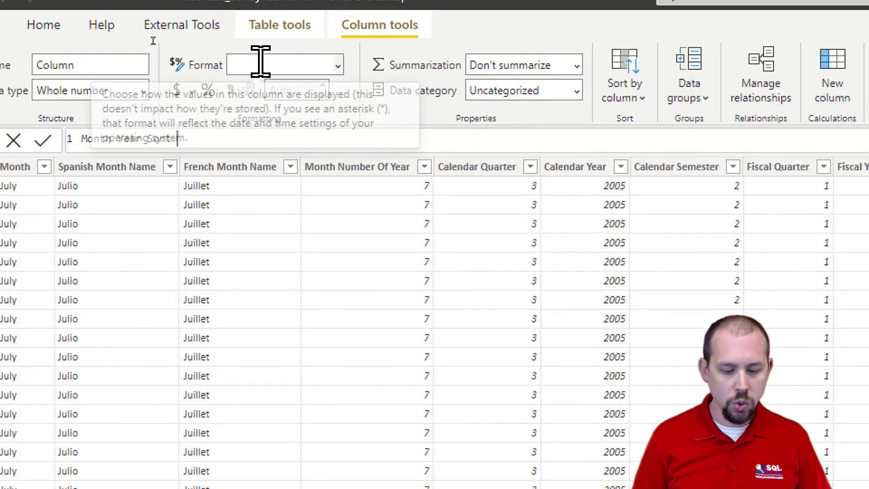
{"action": "type", "text": "="}
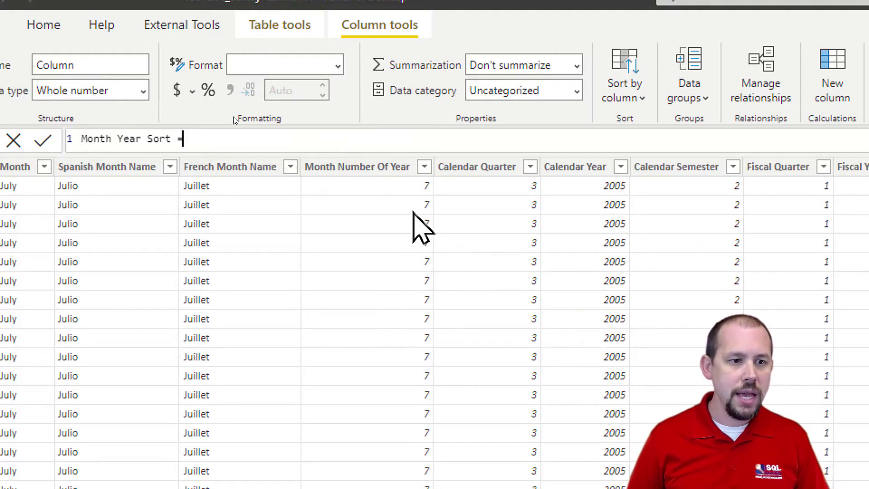
{"action": "key", "text": "shift+Return"}
{"action": "key", "text": "shift+Return"}
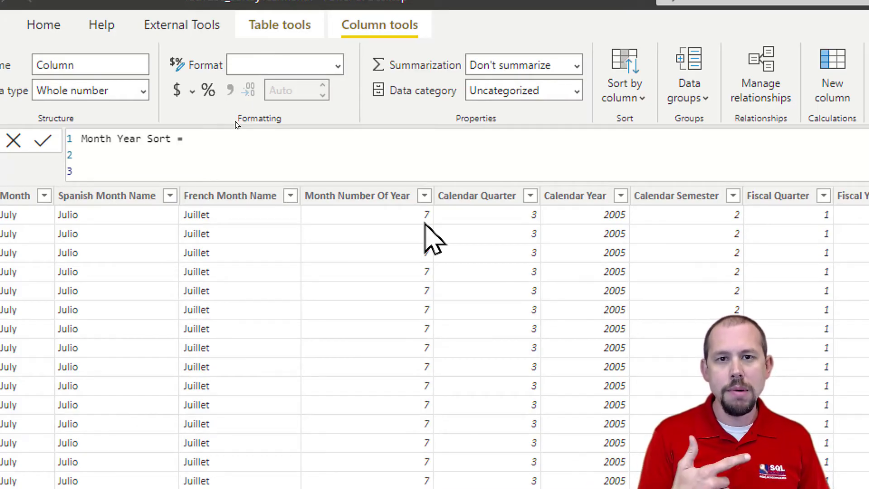
Define Month Year Sort as FORMAT('Date'[Date], "YYYYMM"), commit the formula, and open the column's list of values.
{"action": "type", "text": "format("}
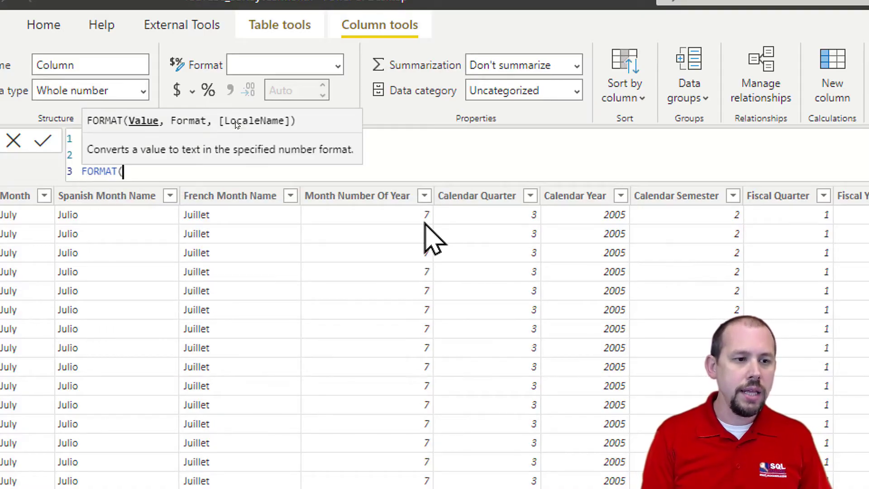
{"action": "type", "text": "'date"}
{"action": "key", "text": "Down"}
{"action": "key", "text": "Down"}
{"action": "key", "text": "Down"}
{"action": "key", "text": "Down"}
{"action": "key", "text": "Down"}
{"action": "key", "text": "Down"}
{"action": "key", "text": "Down"}
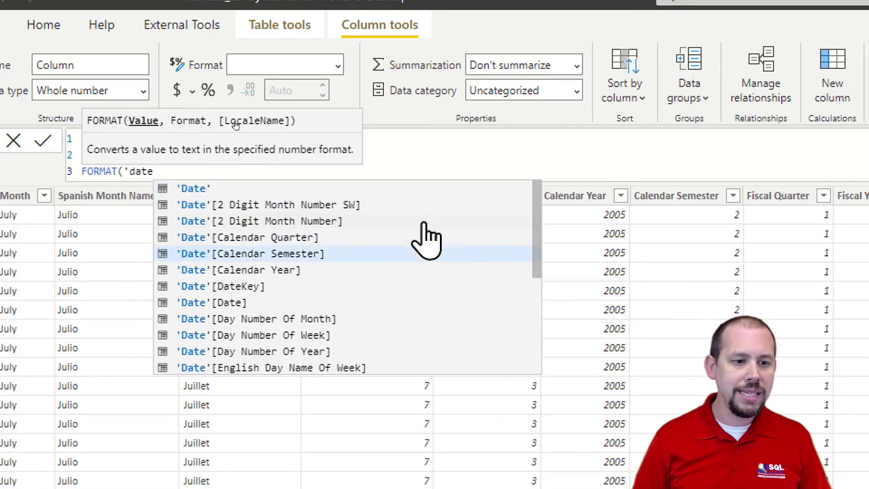
{"action": "key", "text": "Tab"}
{"action": "type", "text": ", \"y"}
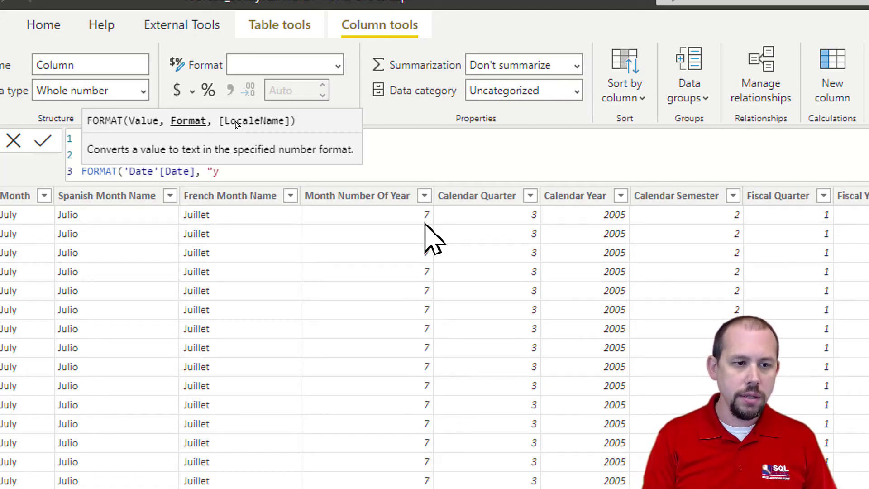
{"action": "key", "text": "BackSpace"}
{"action": "type", "text": "YY"}
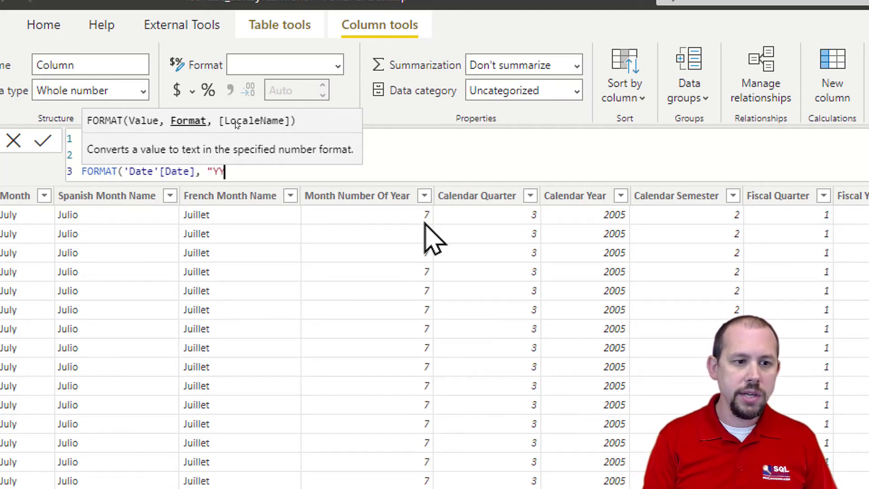
{"action": "type", "text": "YYMM"}
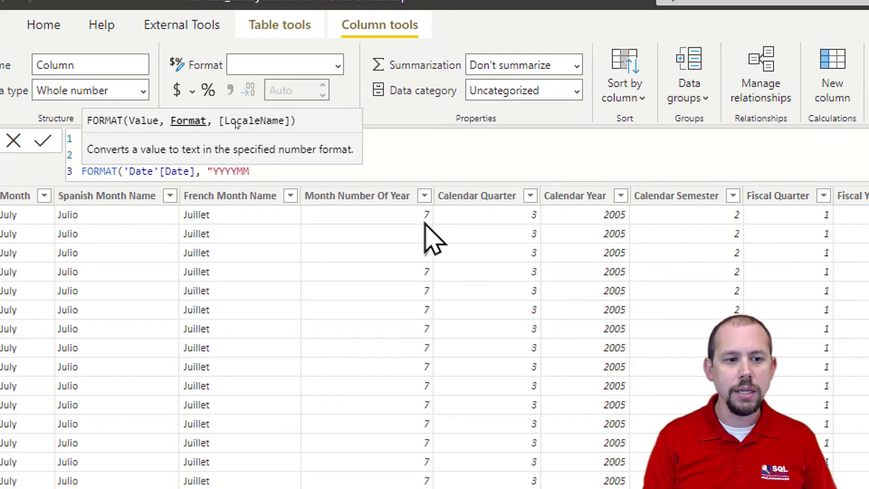
{"action": "type", "text": "\")"}
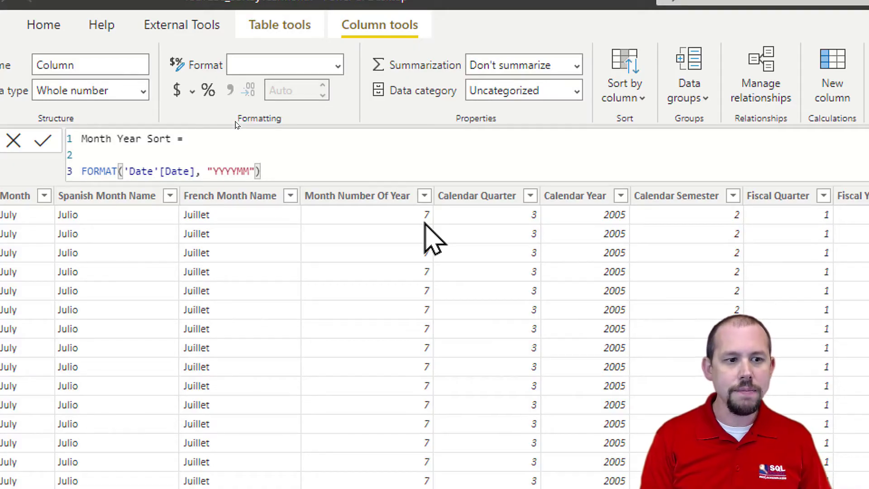
{"action": "key", "text": "Return"}
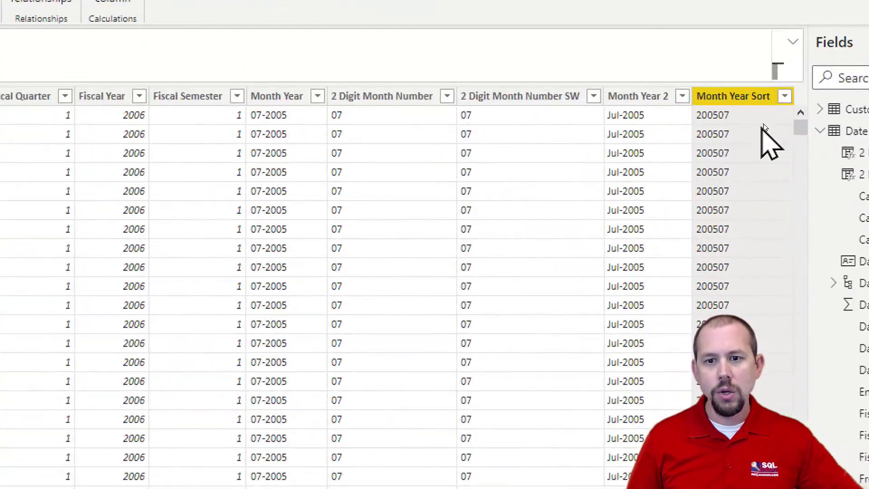
{"action": "left_click", "coordinate": [761, 96]}
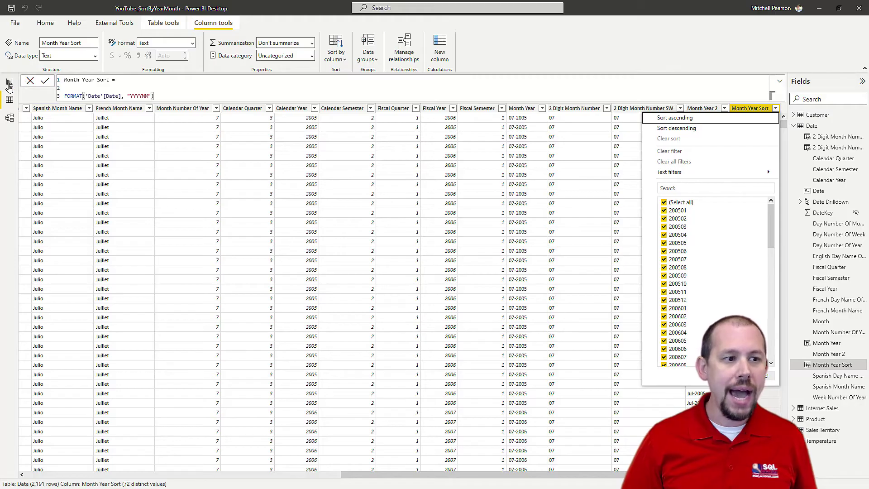
Return to the report and sort the Month Year 2 column by Month Year Sort.
{"action": "key", "text": "Escape"}
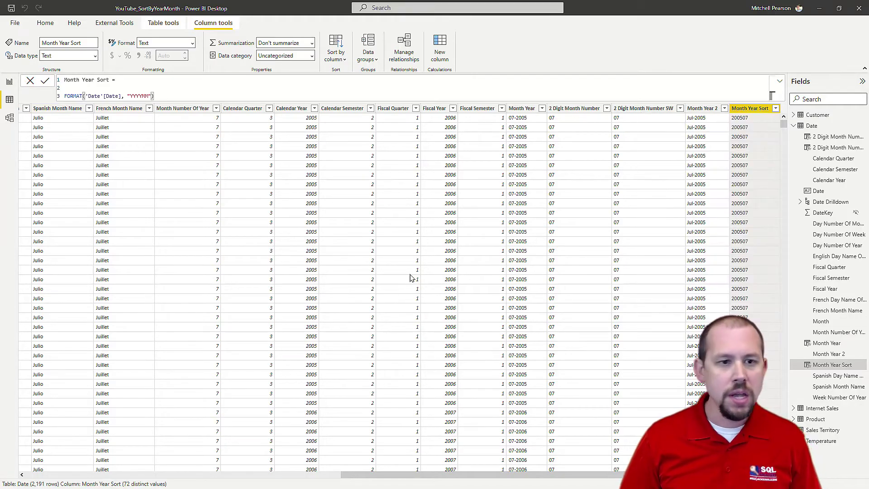
{"action": "left_click", "coordinate": [9, 81]}
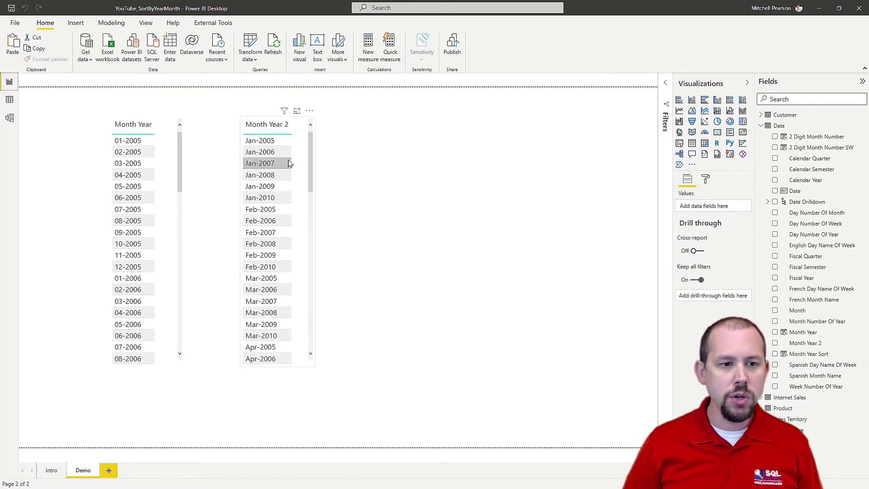
{"action": "left_click", "coordinate": [303, 167]}
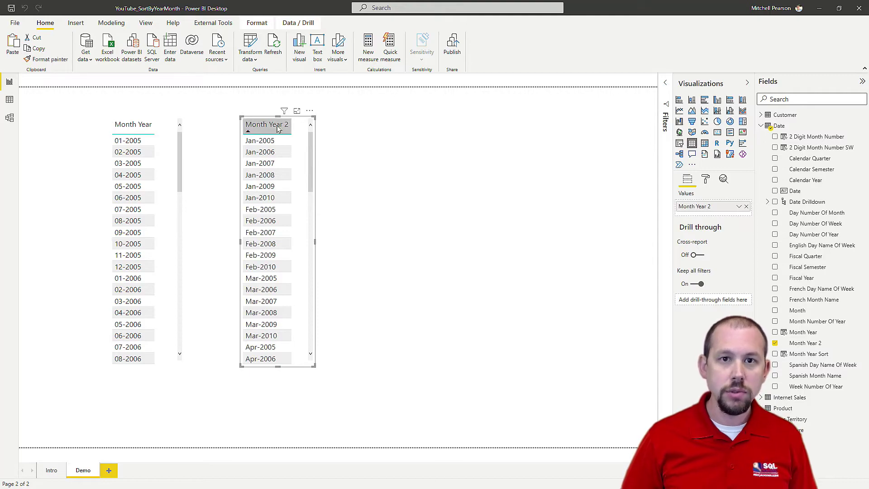
{"action": "left_click", "coordinate": [809, 346]}
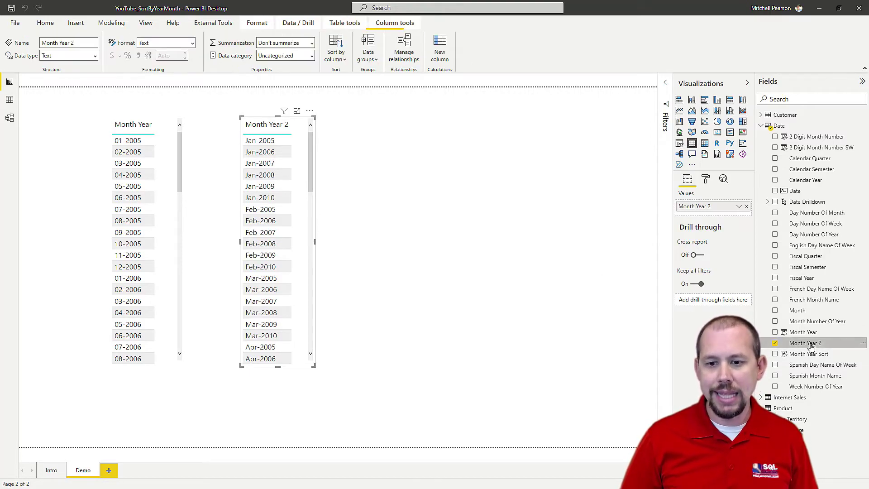
{"action": "left_click", "coordinate": [342, 57]}
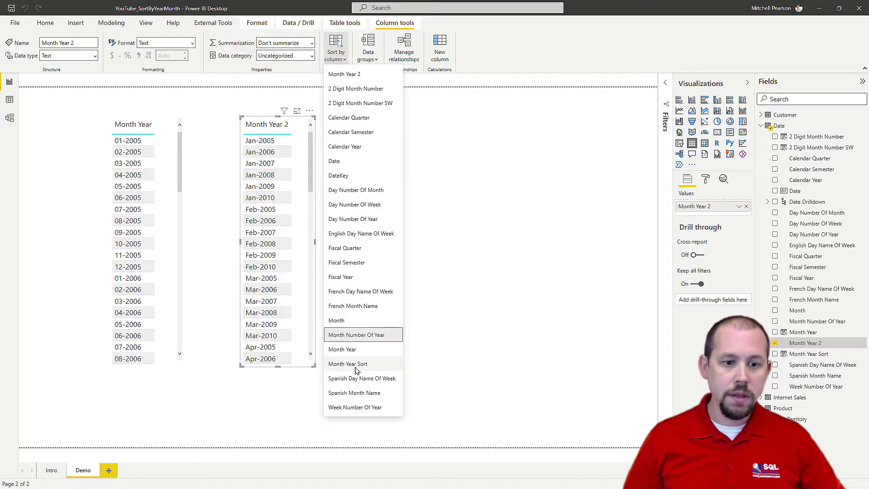
{"action": "left_click", "coordinate": [355, 367]}
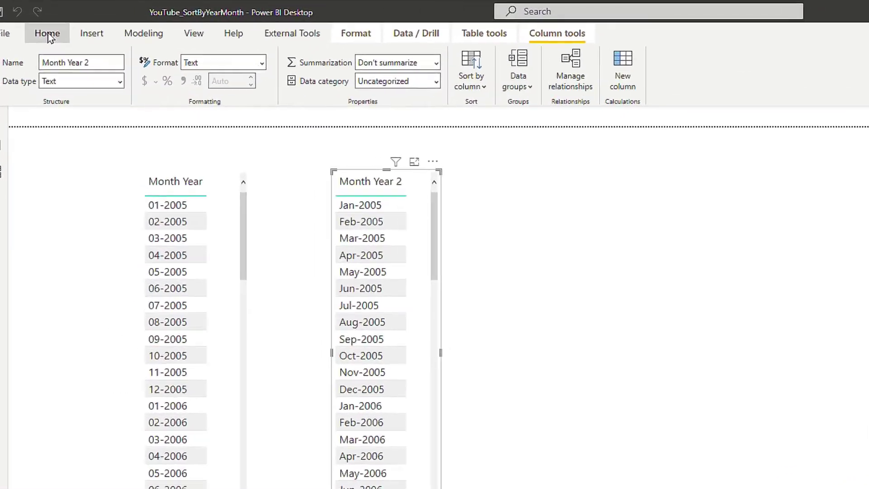
Open the Date query in Power Query Editor and start a column from examples based only on the Date column.
{"action": "left_click", "coordinate": [47, 25]}
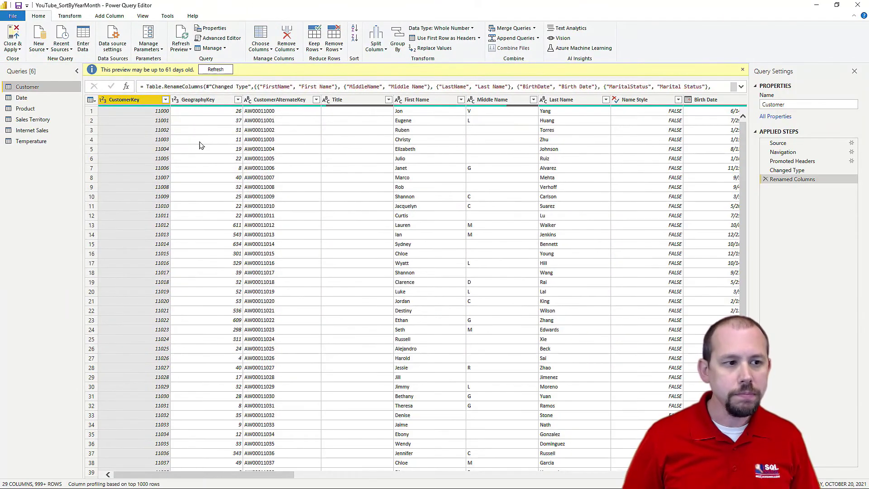
{"action": "left_click", "coordinate": [34, 99]}
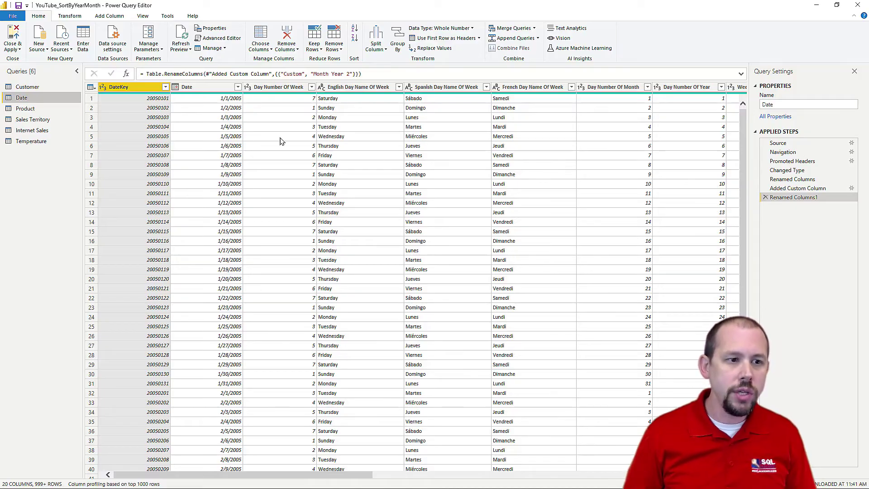
{"action": "left_click", "coordinate": [204, 87]}
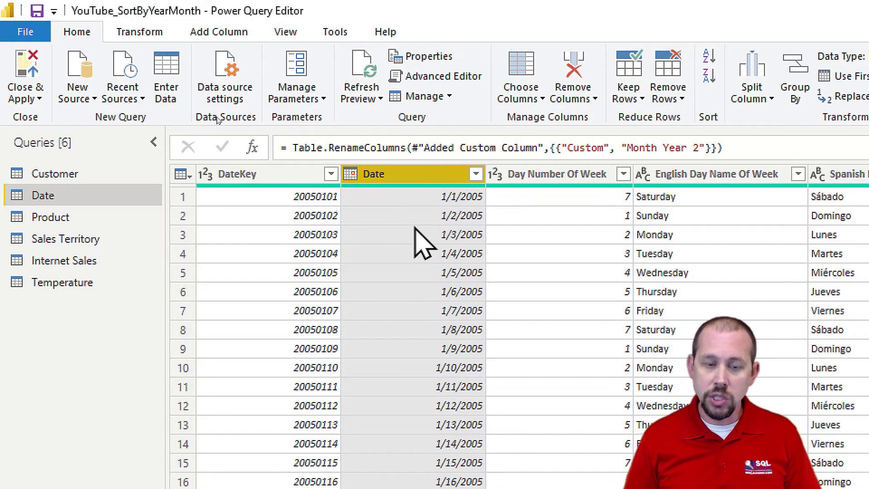
{"action": "left_click", "coordinate": [215, 34]}
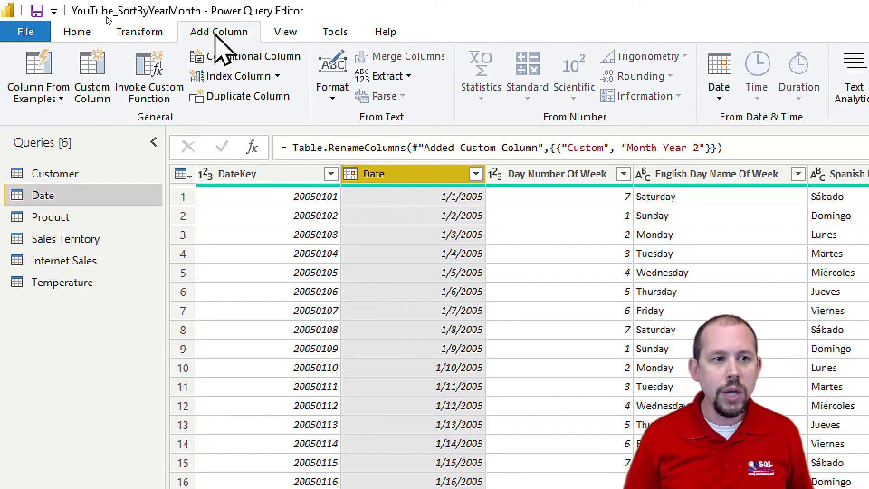
{"action": "left_click", "coordinate": [50, 101]}
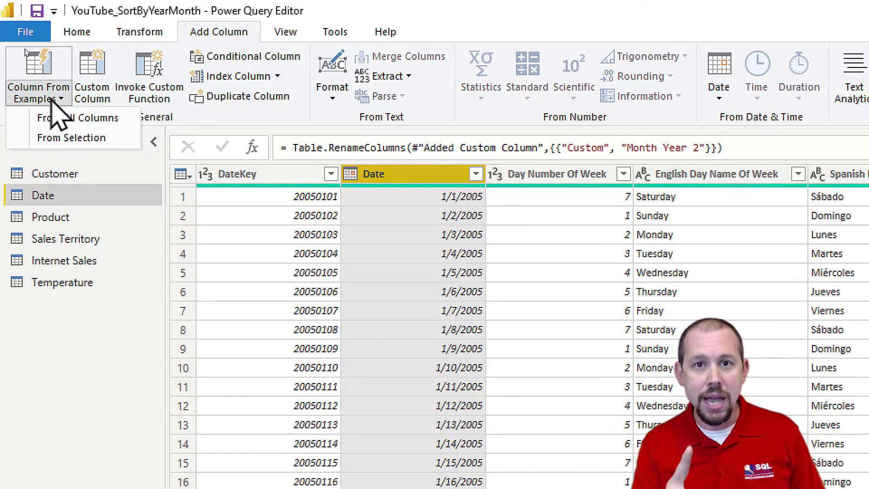
{"action": "left_click", "coordinate": [71, 138]}
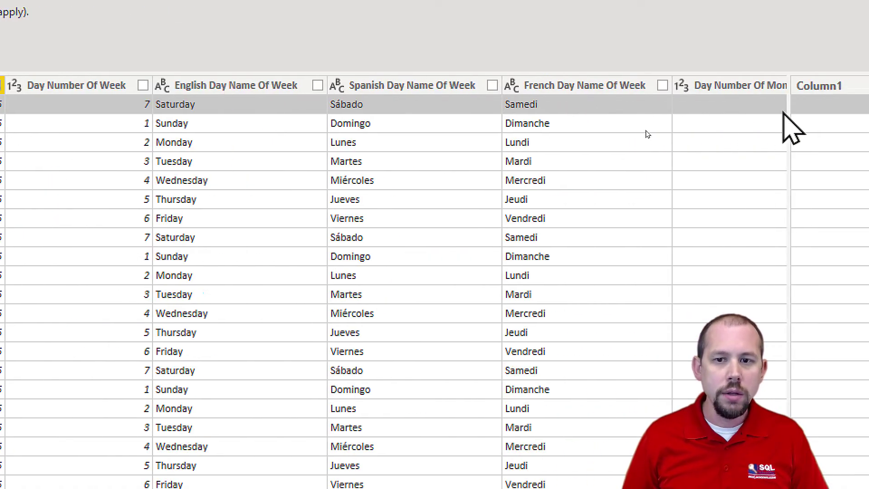
Enter 200501 as the example value for the first two rows of the new column.
{"action": "left_click", "coordinate": [549, 106]}
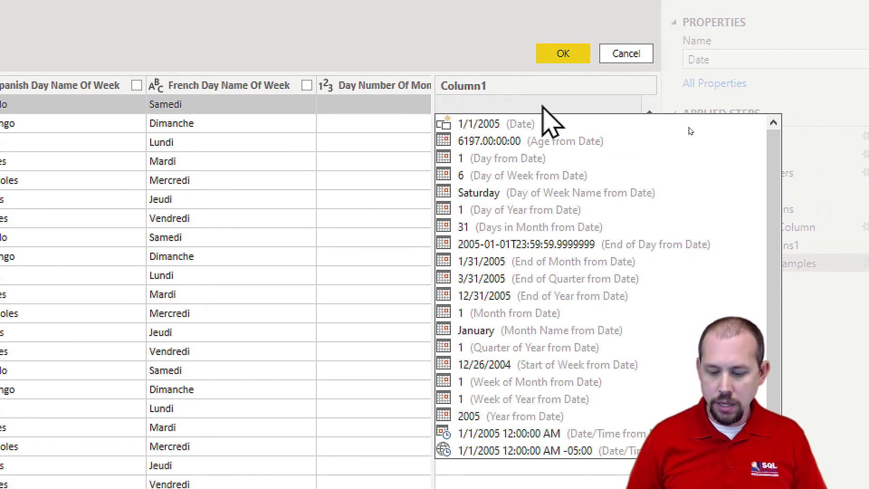
{"action": "type", "text": "200501"}
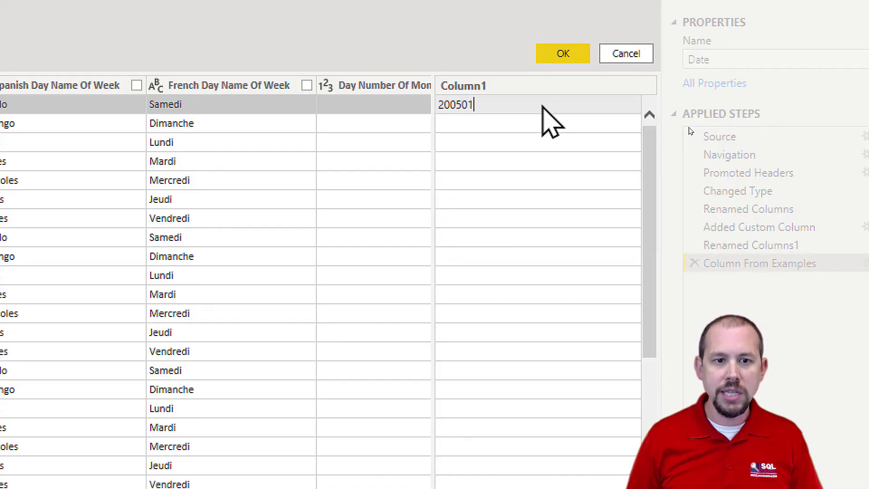
{"action": "key", "text": "Return"}
{"action": "type", "text": "20050"}
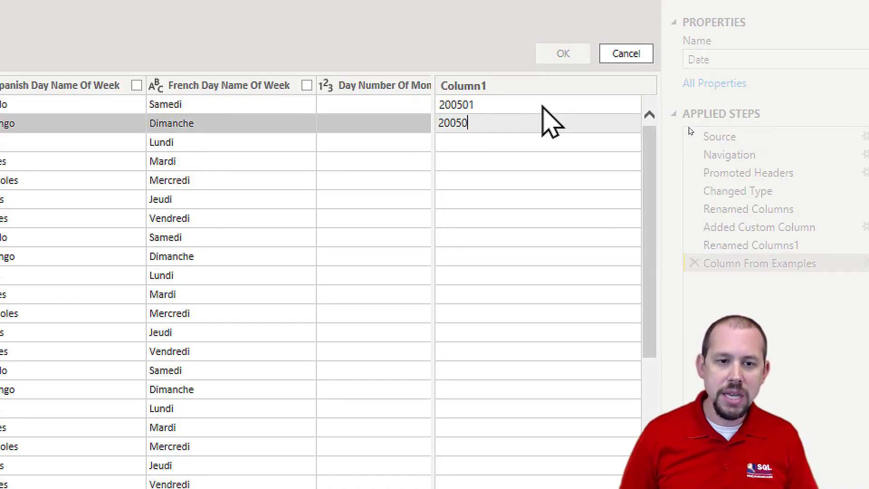
{"action": "type", "text": "1"}
{"action": "key", "text": "Return"}
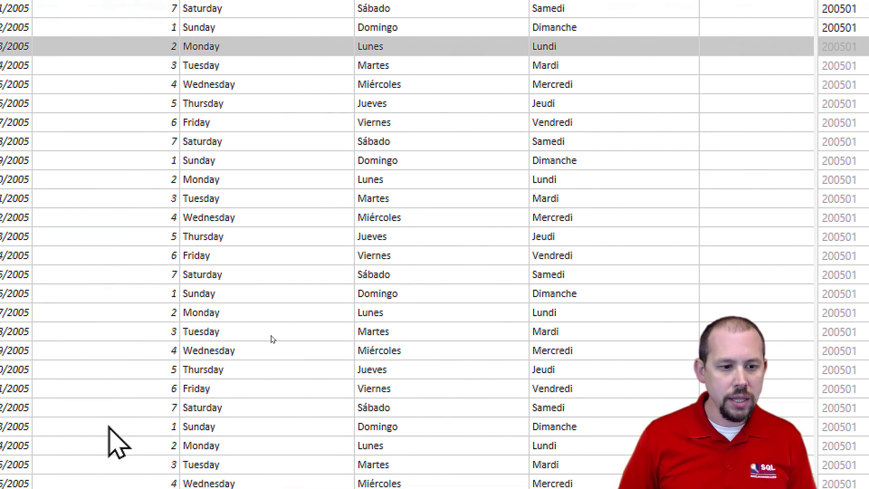
Enter 200502 as the example value for the 2/1/2005 row.
{"action": "scroll", "coordinate": [119, 430], "scroll_direction": "down", "scroll_amount": 4}
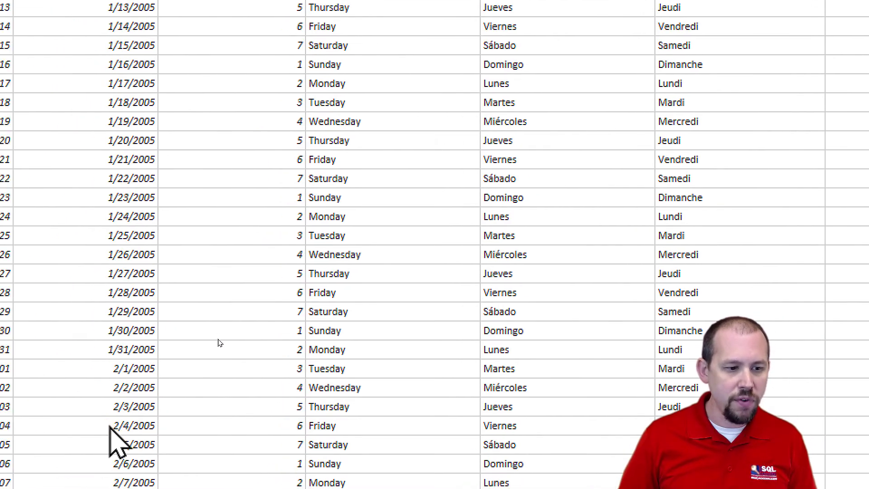
{"action": "left_click", "coordinate": [129, 371]}
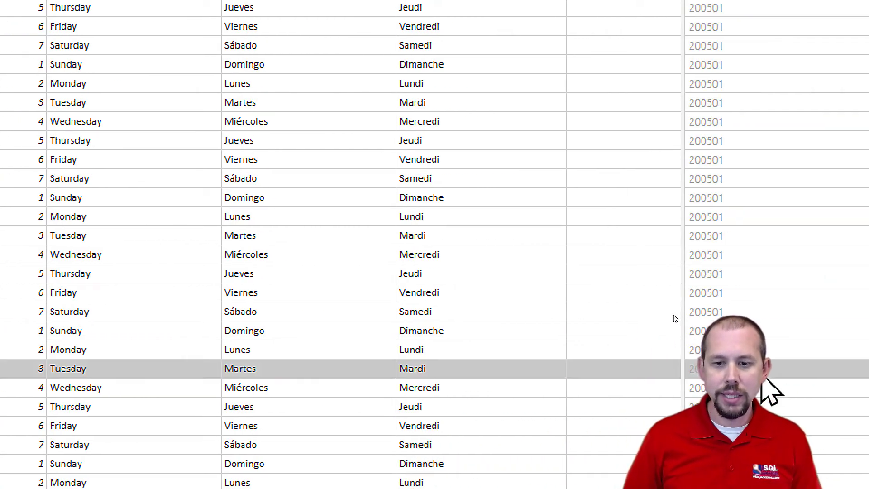
{"action": "left_click", "coordinate": [765, 376]}
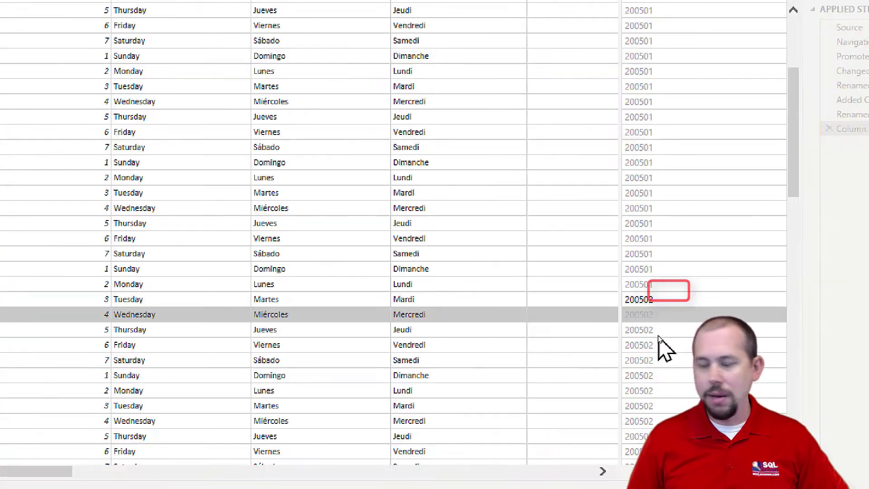
Check the suggested values for the following months and create the column from the examples.
{"action": "scroll", "coordinate": [675, 341], "scroll_direction": "down", "scroll_amount": 10}
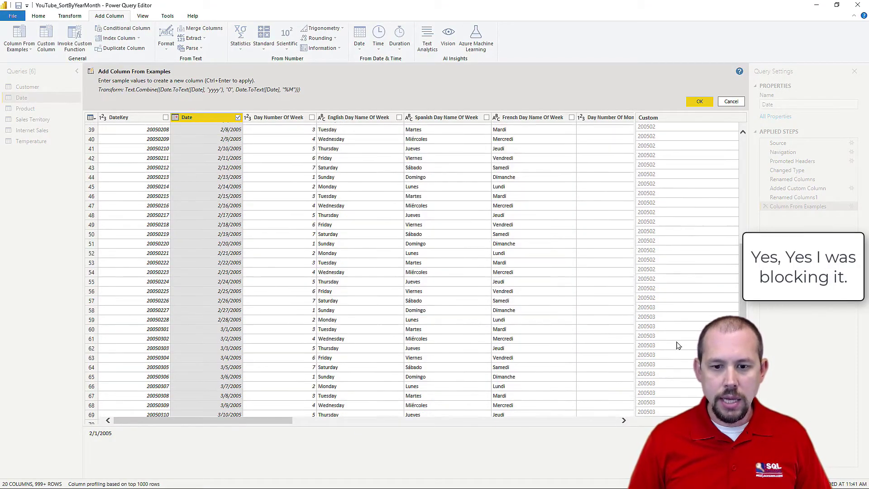
{"action": "scroll", "coordinate": [651, 377], "scroll_direction": "down", "scroll_amount": 5}
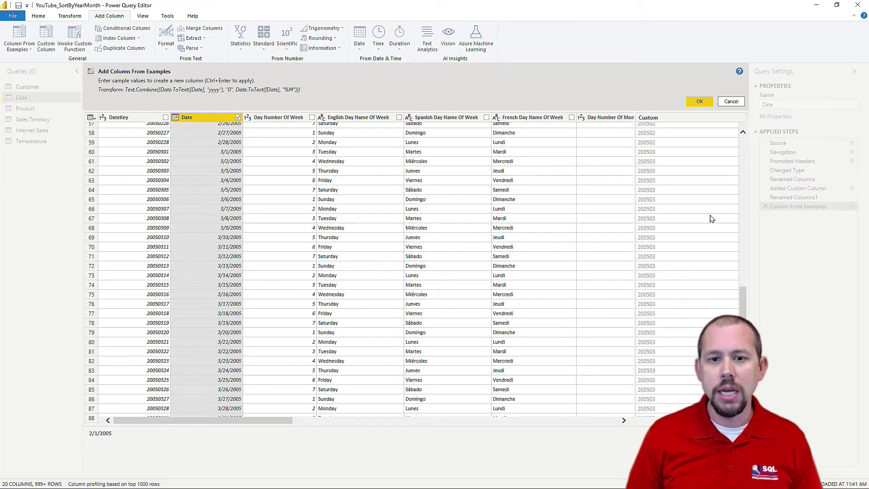
{"action": "left_click", "coordinate": [701, 103]}
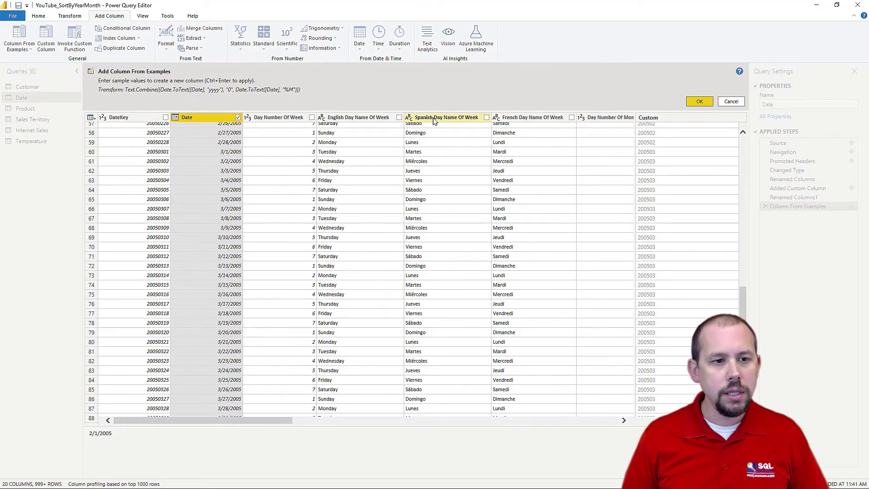
{"action": "scroll", "coordinate": [711, 268], "scroll_direction": "down", "scroll_amount": 4}
{"action": "scroll", "coordinate": [713, 290], "scroll_direction": "up", "scroll_amount": 5}
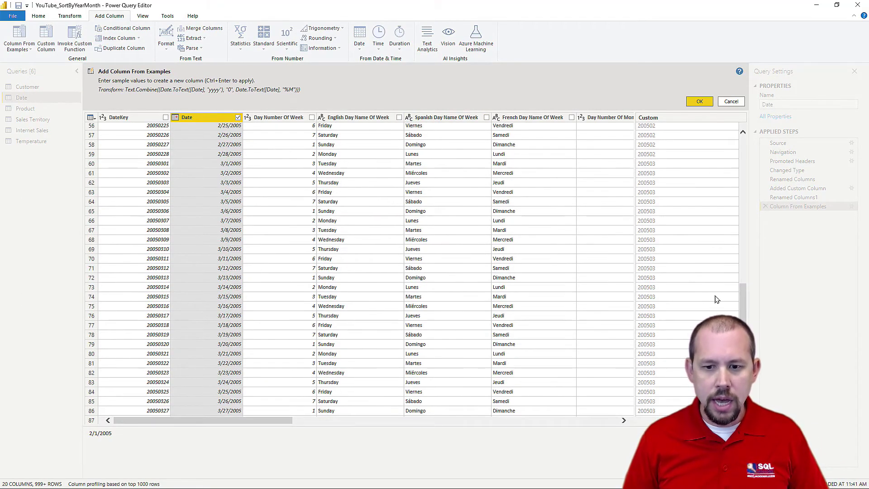
{"action": "left_click", "coordinate": [700, 102]}
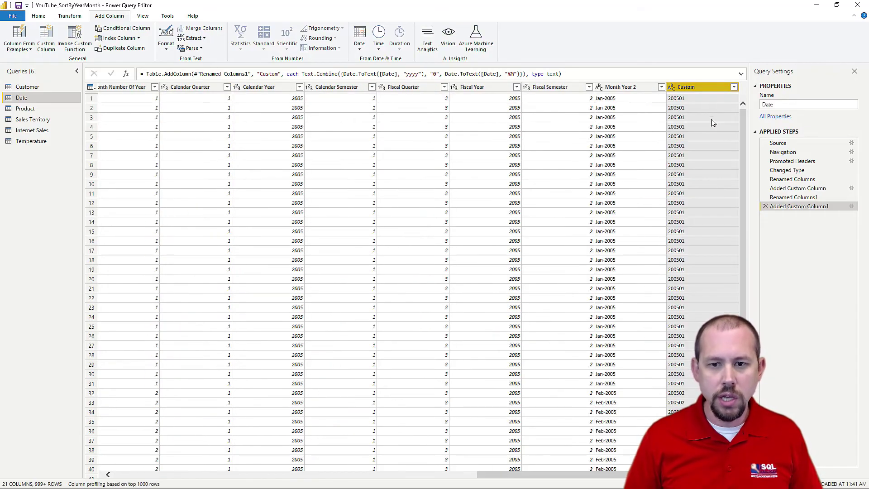
Check the Custom column's distinct values, then remove the "0" text from its formula and set the month format to "MM".
{"action": "left_click", "coordinate": [734, 87]}
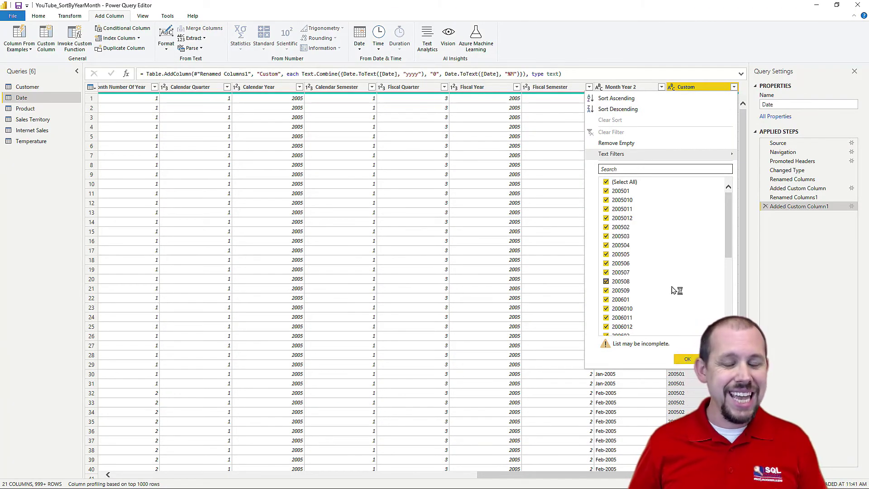
{"action": "key", "text": "Escape"}
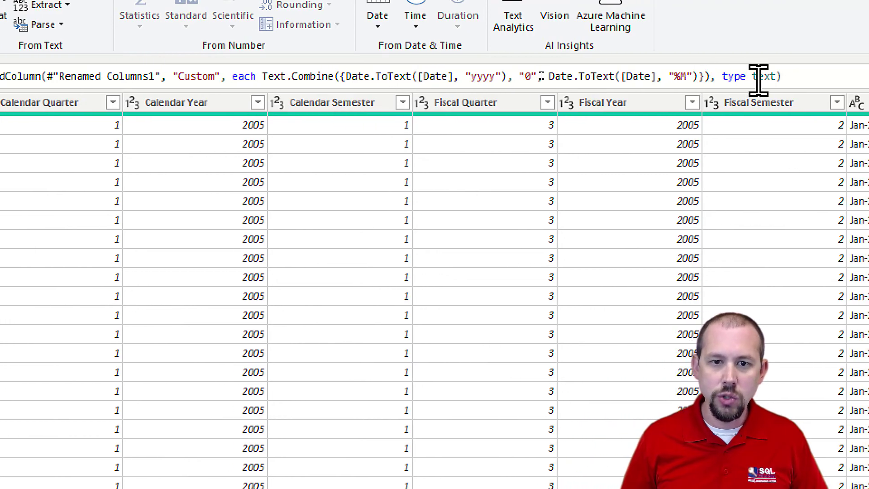
{"action": "left_click_drag", "start_coordinate": [520, 77], "coordinate": [549, 77]}
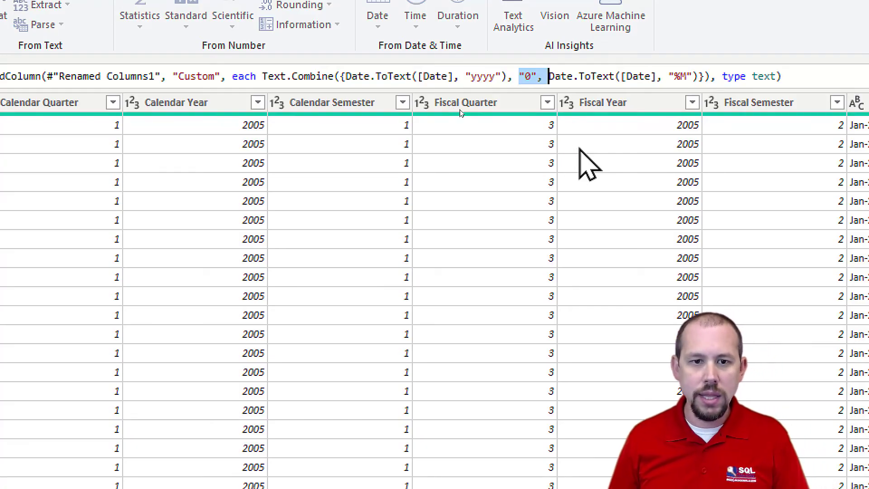
{"action": "key", "text": "BackSpace"}
{"action": "left_click", "coordinate": [650, 74]}
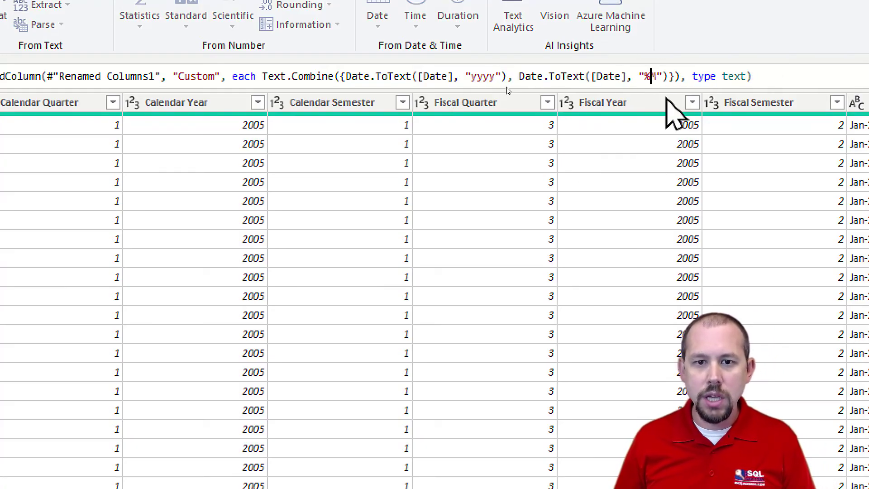
{"action": "key", "text": "BackSpace"}
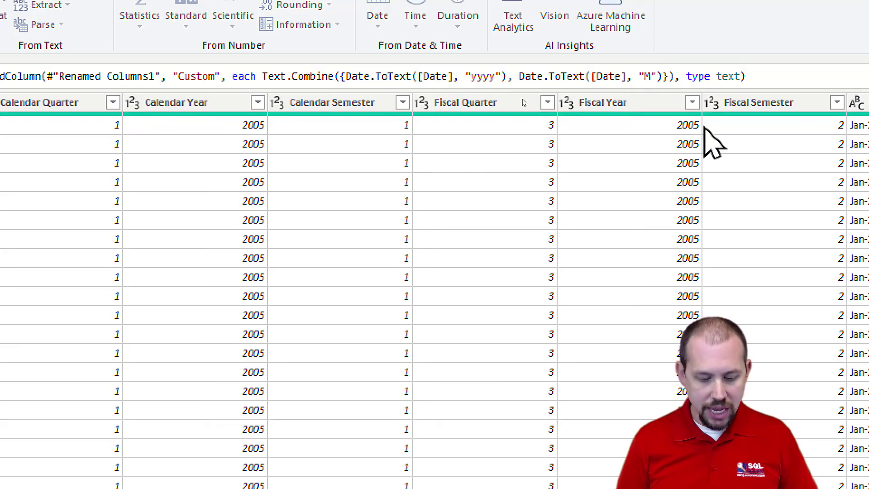
{"action": "type", "text": "m"}
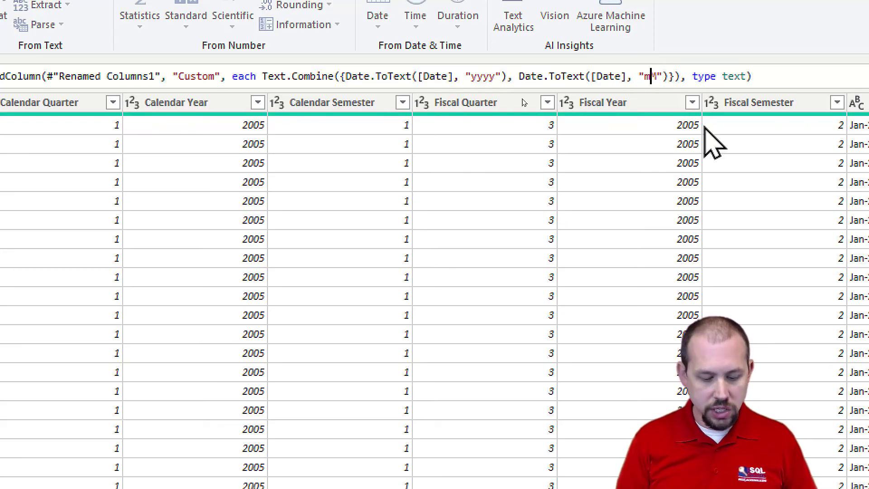
{"action": "key", "text": "BackSpace"}
{"action": "type", "text": "M"}
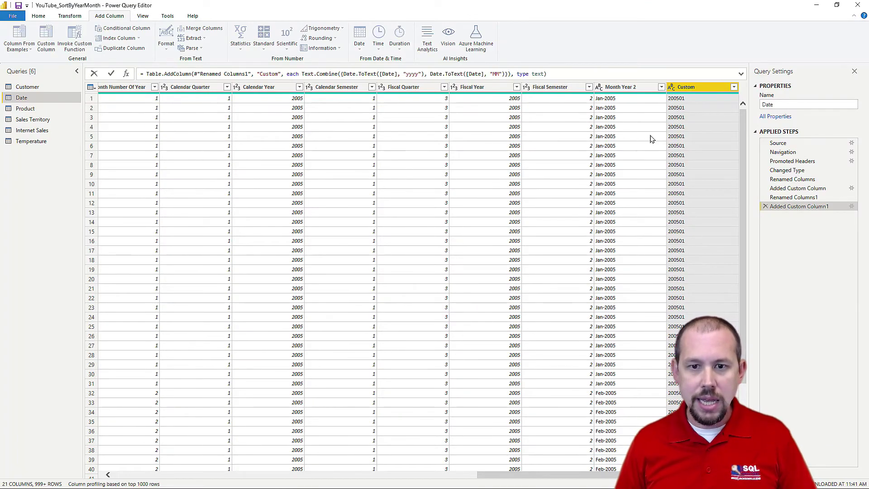
{"action": "key", "text": "Return"}
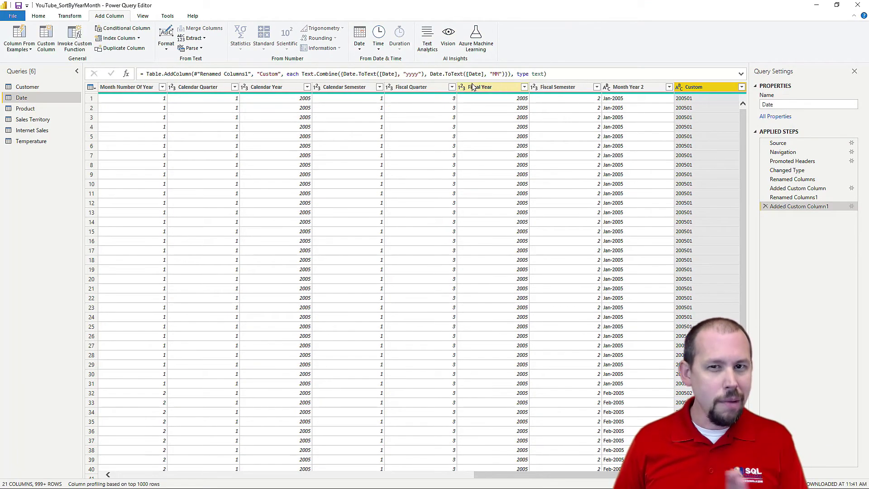
Check the Custom column's distinct year-month values in its filter list and accept the list with all values selected.
{"action": "left_click", "coordinate": [742, 88]}
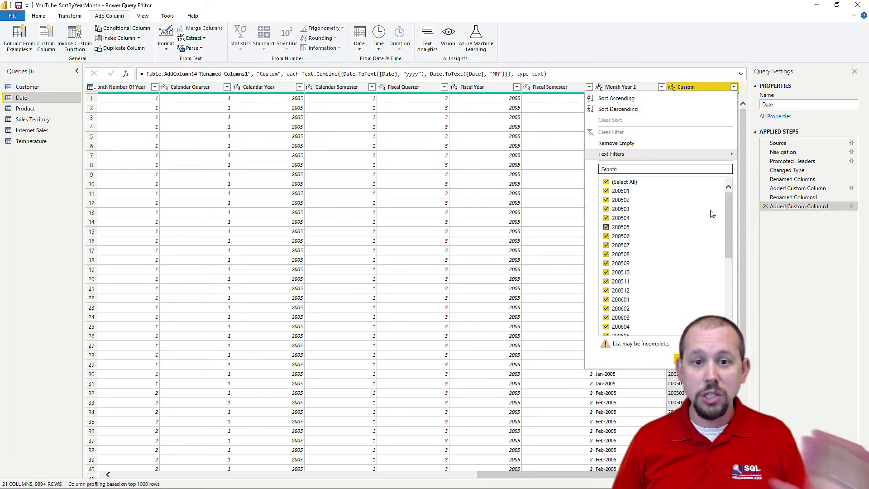
{"action": "left_click", "coordinate": [691, 358]}
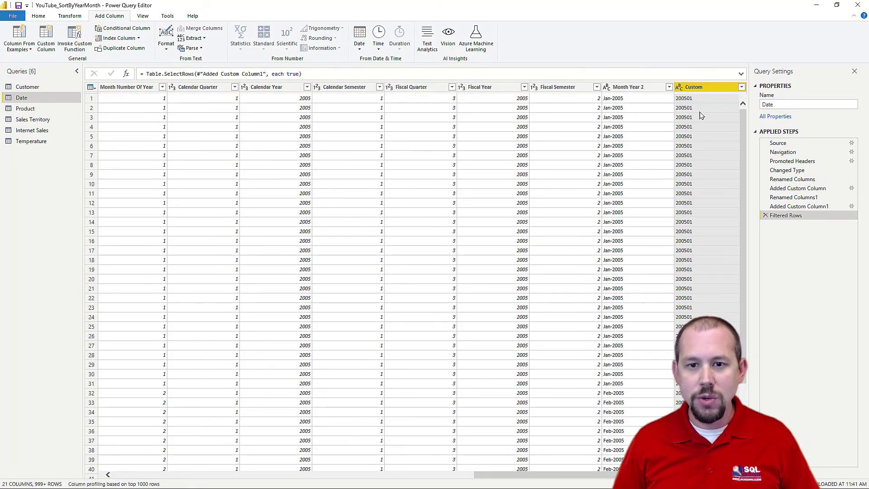
Try to rename the Custom column as "Month Year 2".
{"action": "double_click", "coordinate": [704, 87]}
{"action": "type", "text": "mONTH"}
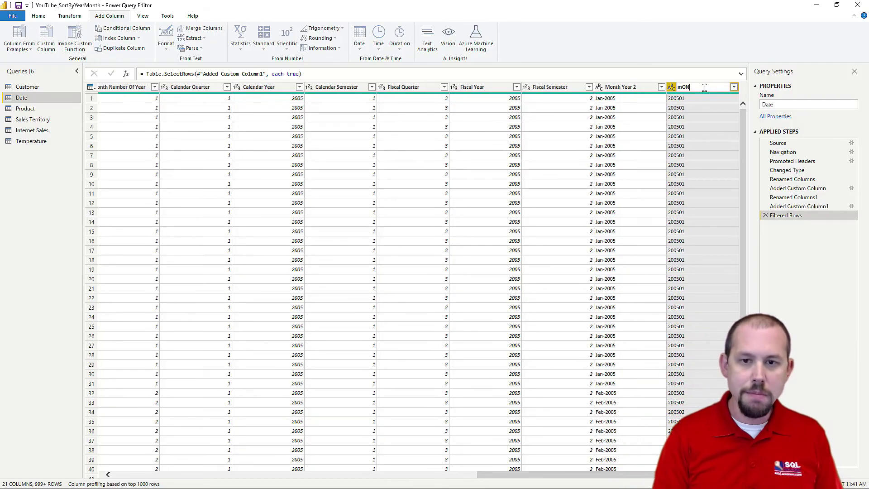
{"action": "key", "text": "BackSpace"}
{"action": "key", "text": "BackSpace"}
{"action": "key", "text": "BackSpace"}
{"action": "key", "text": "BackSpace"}
{"action": "key", "text": "BackSpace"}
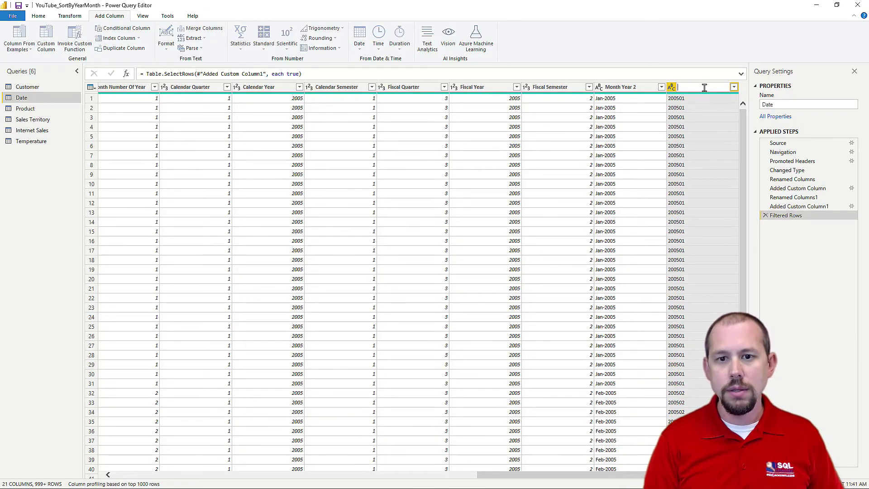
{"action": "type", "text": "Month Year 2"}
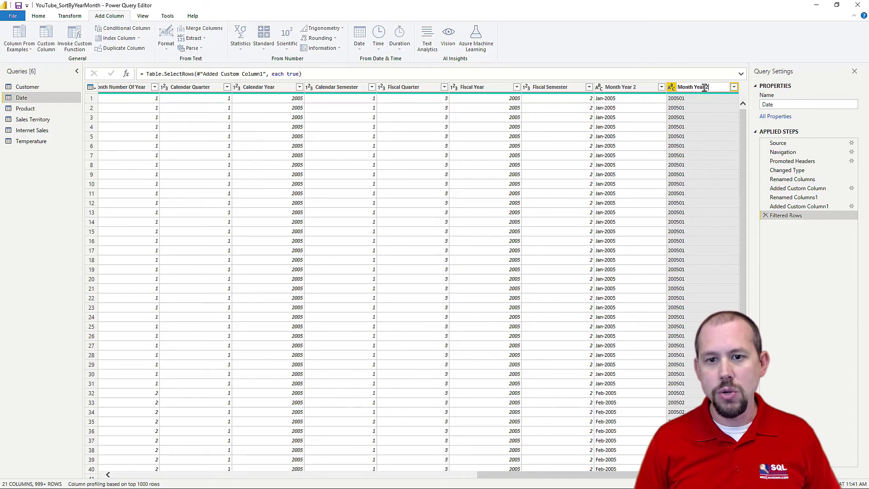
{"action": "key", "text": "Return"}
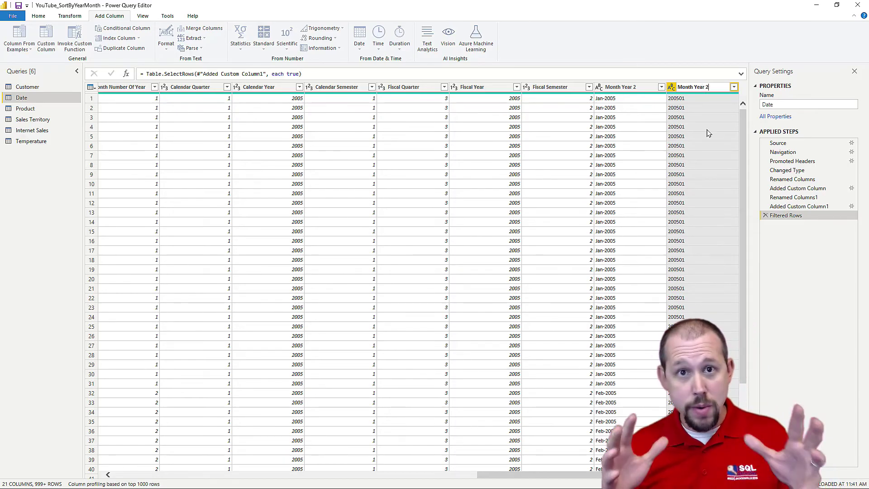
{"action": "key", "text": "Return"}
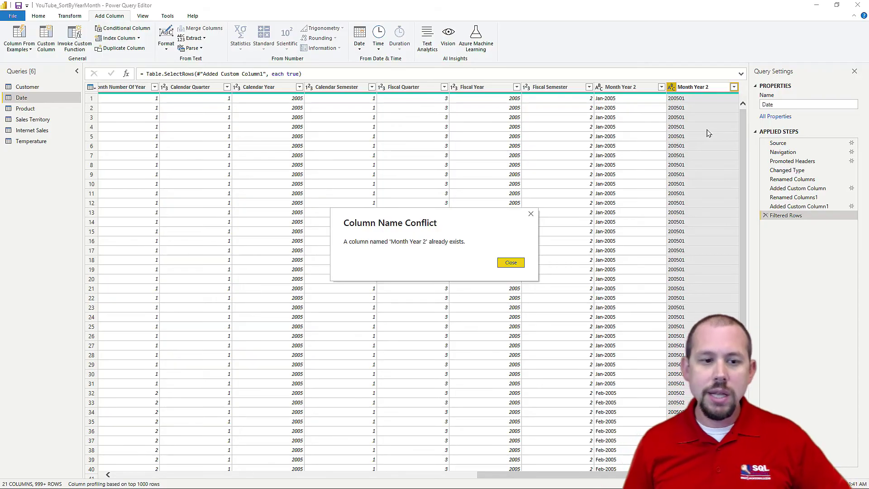
{"action": "left_click", "coordinate": [517, 263]}
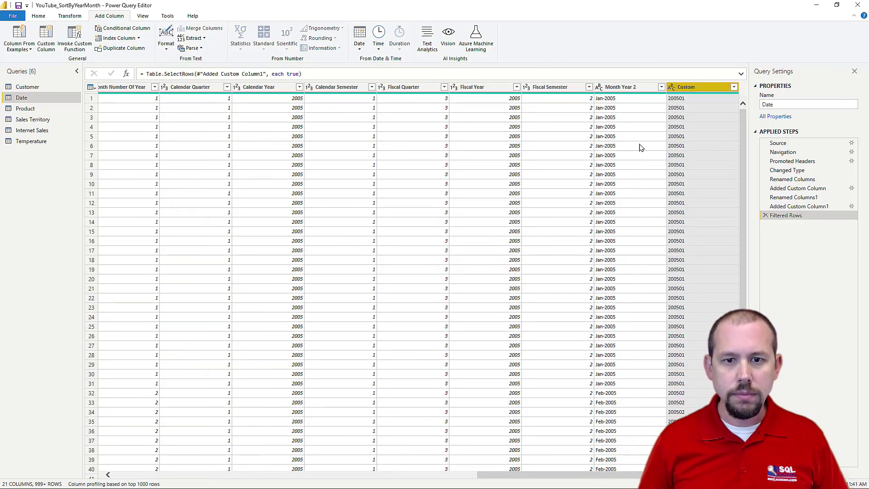
Rename the Custom column as "Month Year Sort 2".
{"action": "left_click", "coordinate": [627, 88]}
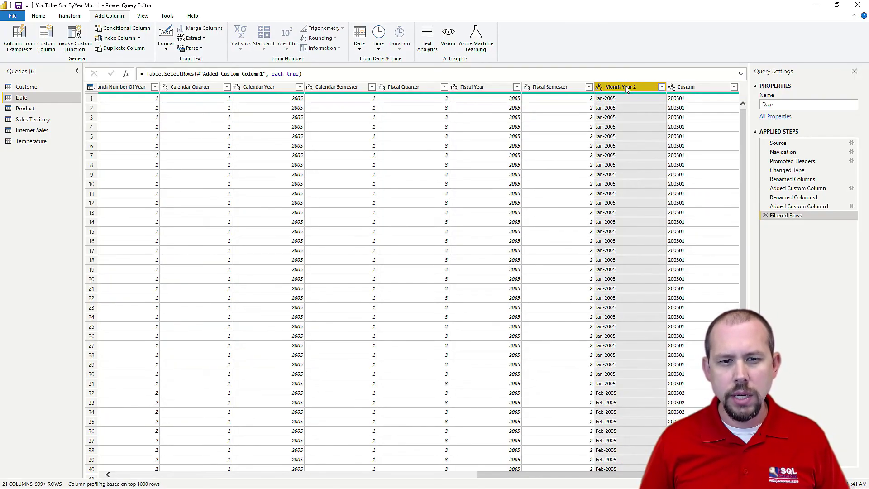
{"action": "double_click", "coordinate": [707, 88]}
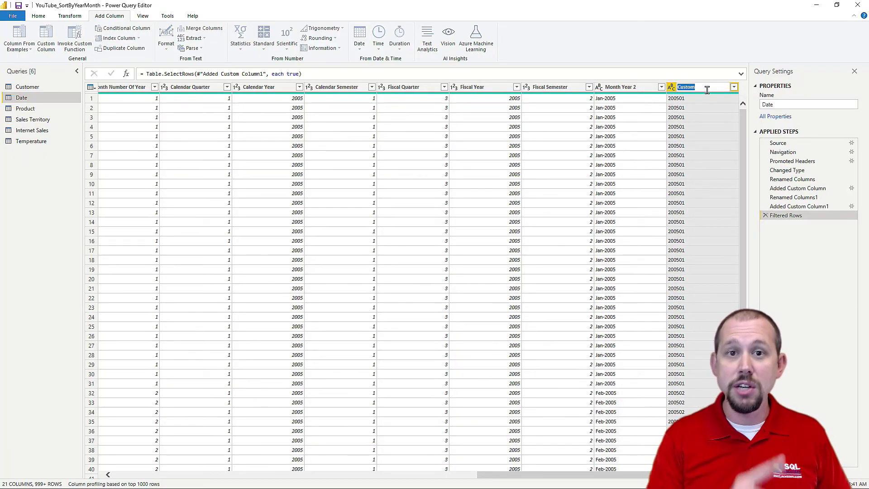
{"action": "type", "text": "Month year"}
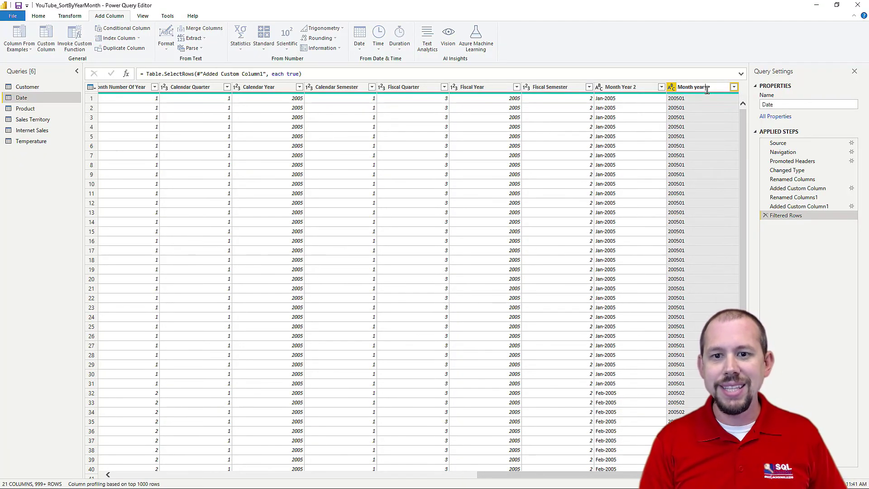
{"action": "type", "text": "ear"}
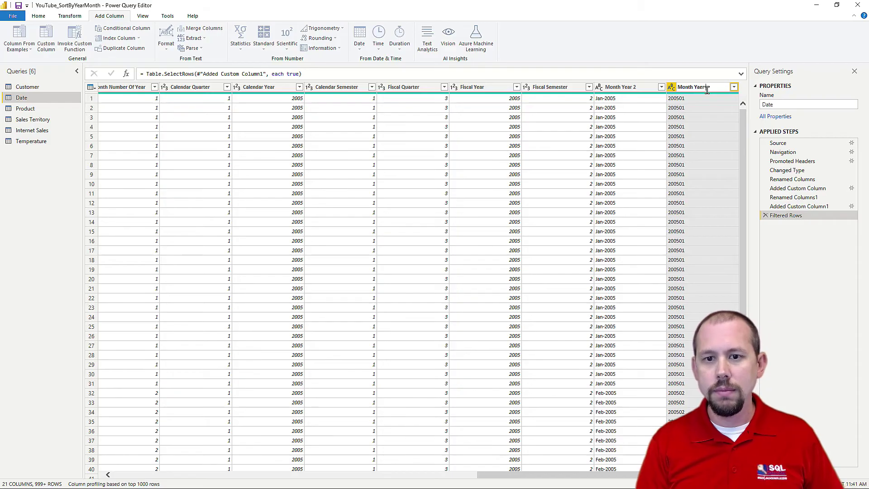
{"action": "key", "text": "BackSpace"}
{"action": "key", "text": "BackSpace"}
{"action": "type", "text": "ear"}
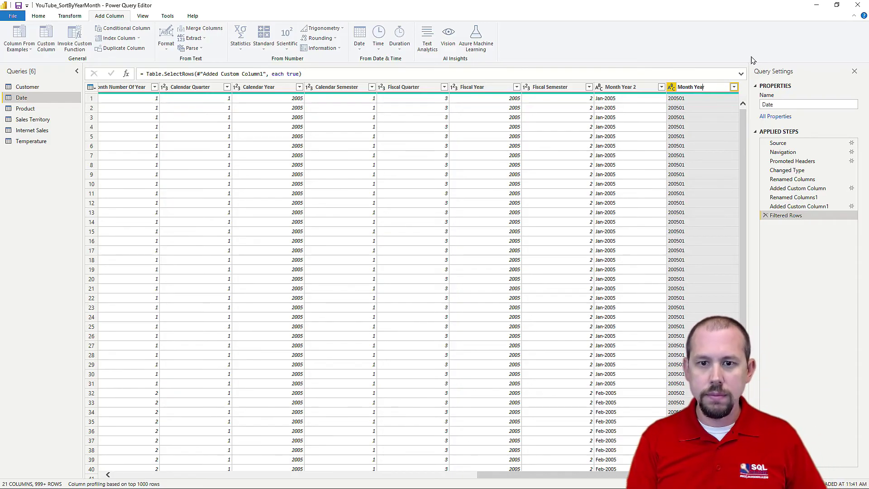
{"action": "type", "text": " Sort 2"}
{"action": "key", "text": "Return"}
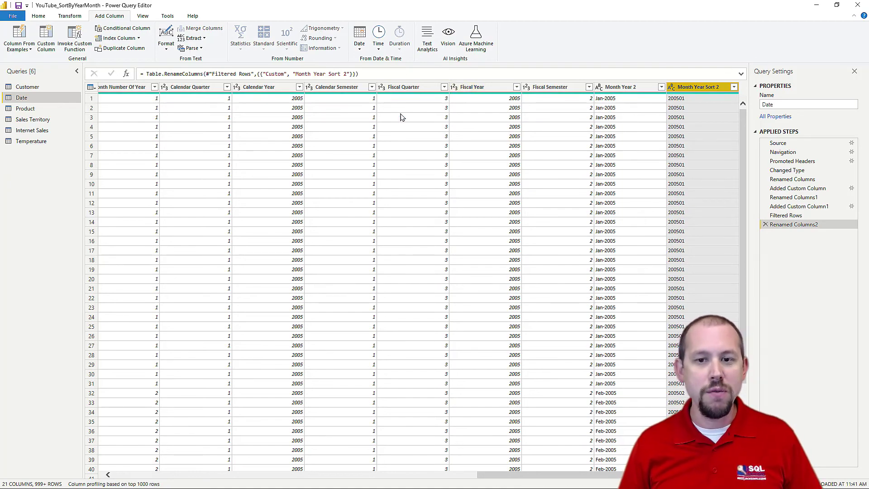
Apply the query changes to the report and set the Month Year 2 column to sort by Month Year Sort 2.
{"action": "left_click", "coordinate": [38, 16]}
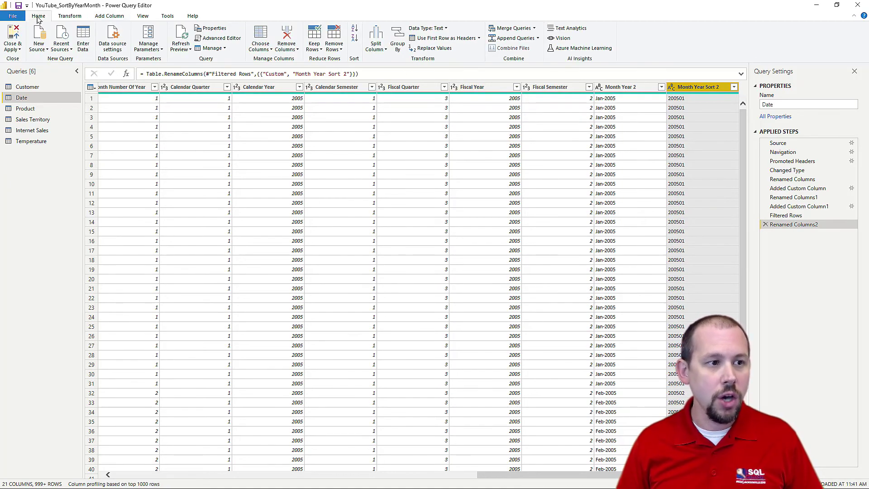
{"action": "left_click", "coordinate": [13, 36]}
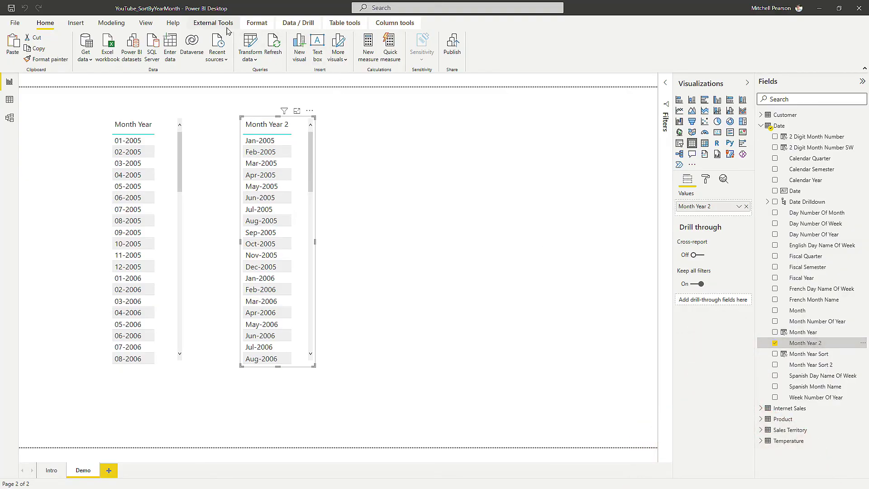
{"action": "left_click", "coordinate": [397, 25]}
{"action": "left_click", "coordinate": [336, 53]}
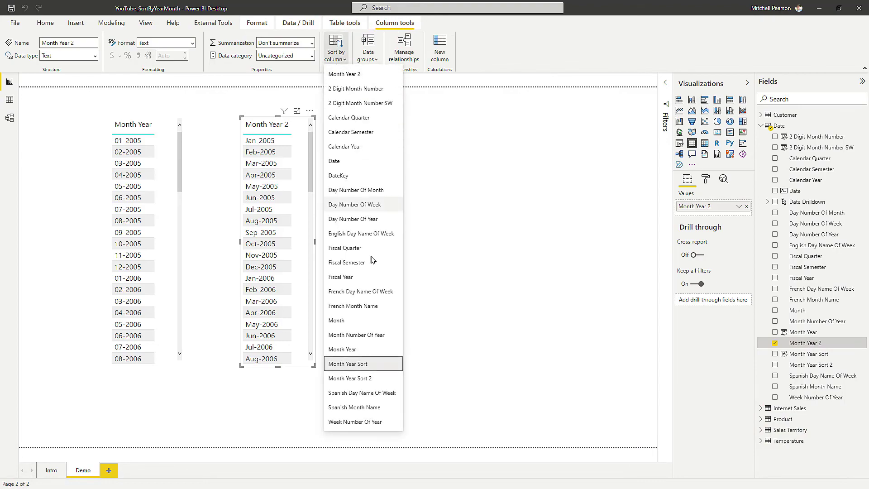
{"action": "left_click", "coordinate": [369, 364]}
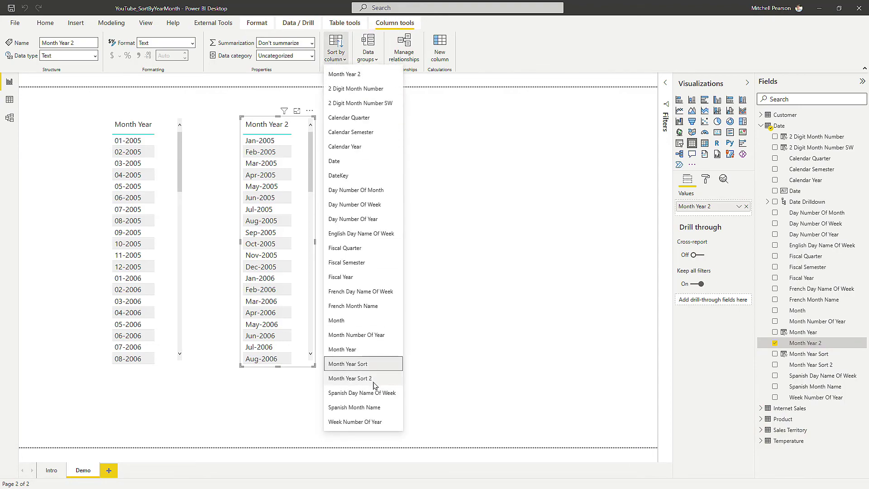
{"action": "left_click", "coordinate": [370, 381]}
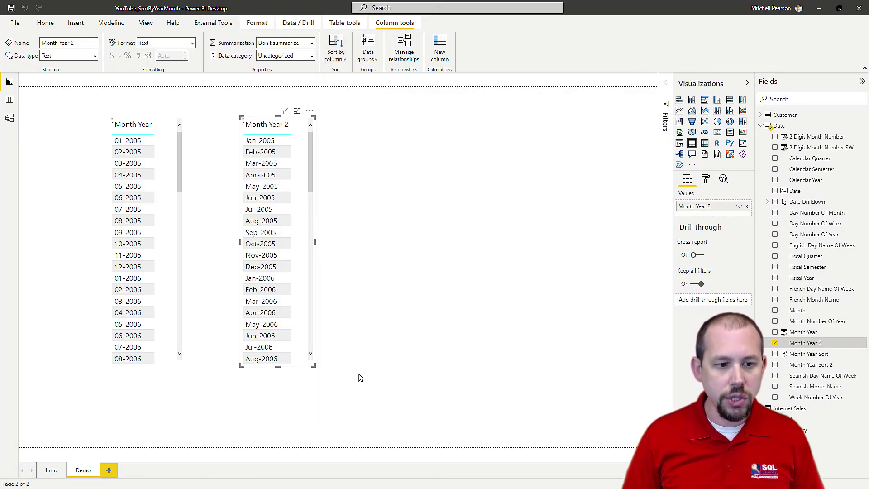